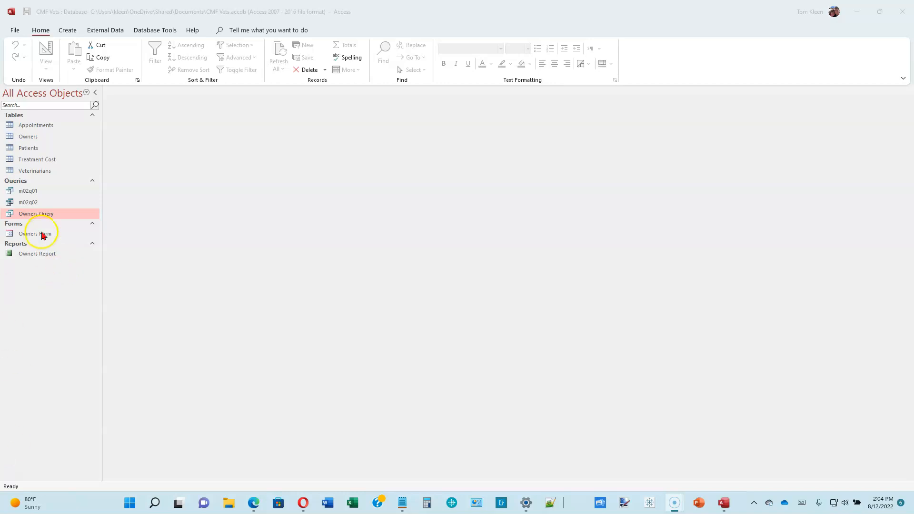
# Open Owners Query in Design view
pyautogui.rightClick(47, 213)
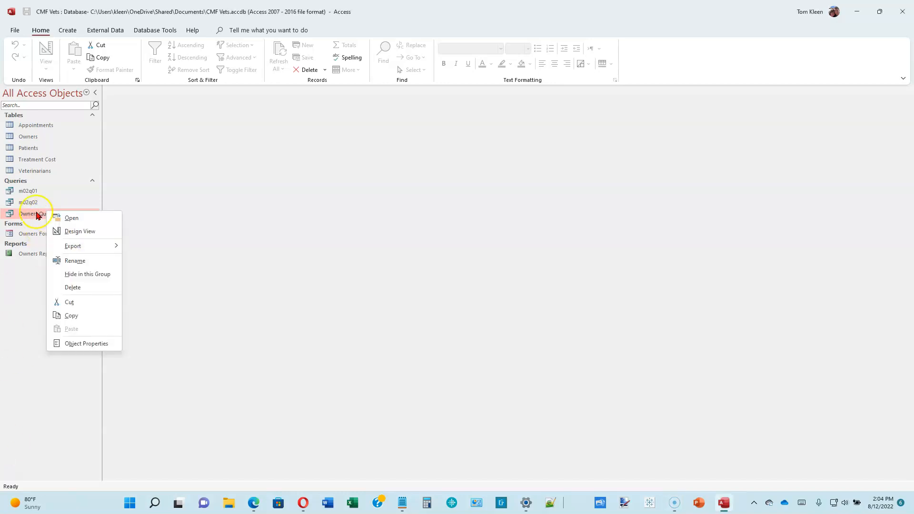
pyautogui.click(88, 233)
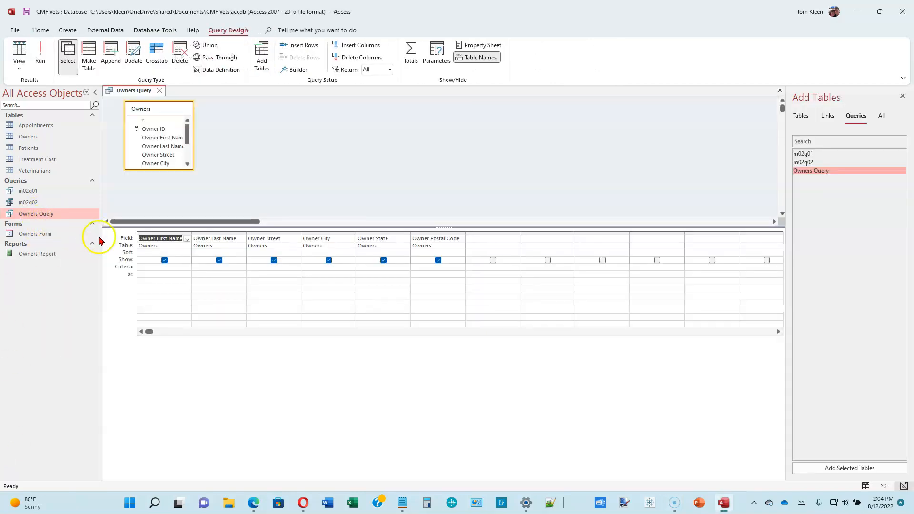
# Add the criterion 813* to Owner Postal Code and hide that field from the results
pyautogui.moveTo(293, 227); pyautogui.dragTo(288, 306)
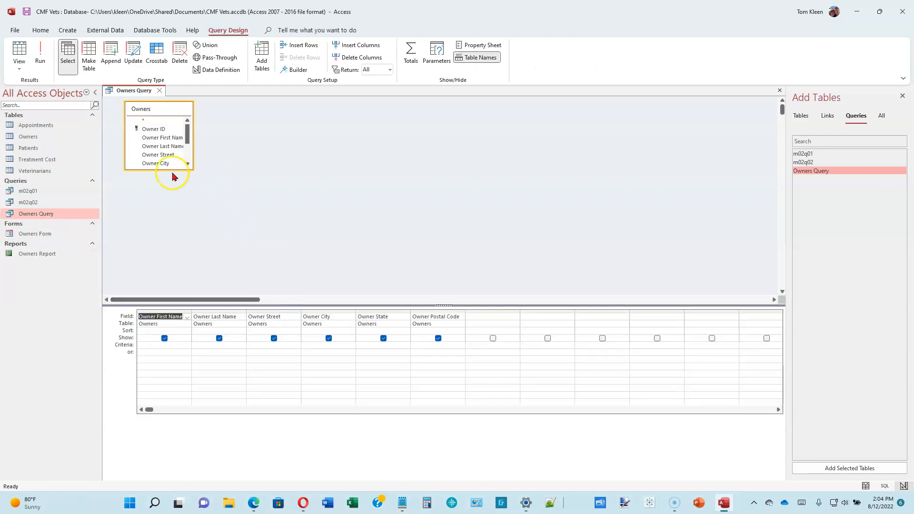
pyautogui.moveTo(160, 169); pyautogui.dragTo(152, 218)
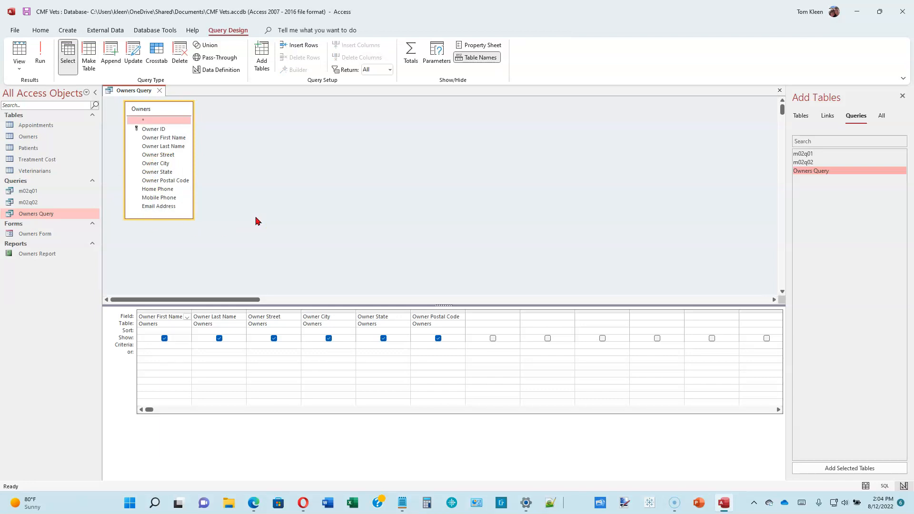
pyautogui.click(428, 347)
pyautogui.click(164, 345)
pyautogui.click(428, 348)
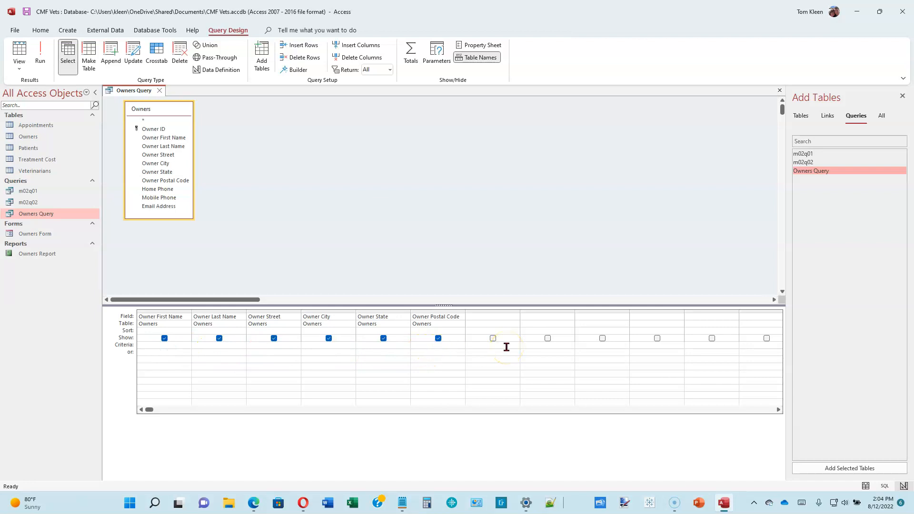
pyautogui.write('813*')
pyautogui.click(438, 338)
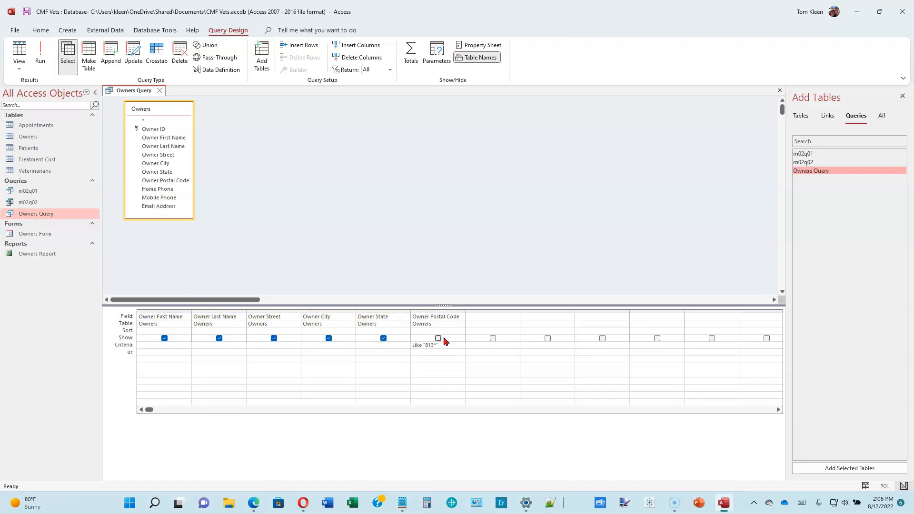
# Run the query and return to Design view
pyautogui.click(40, 51)
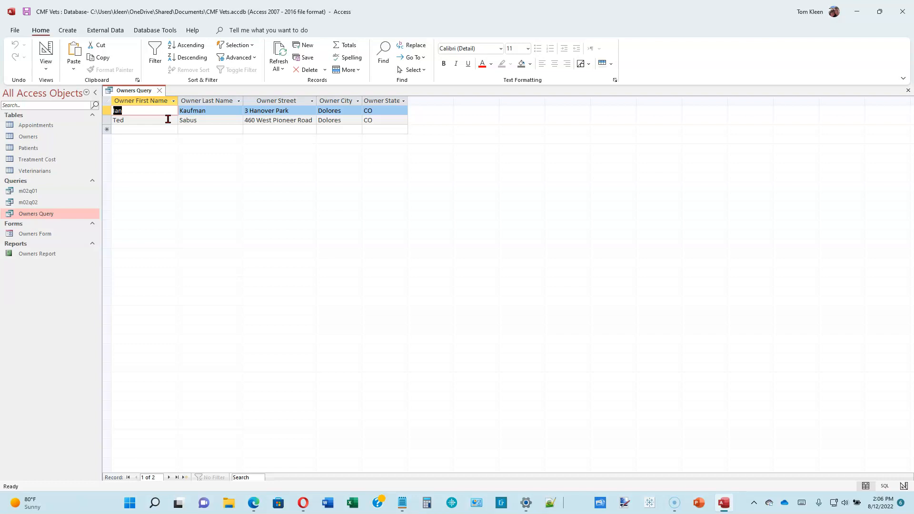
pyautogui.click(45, 51)
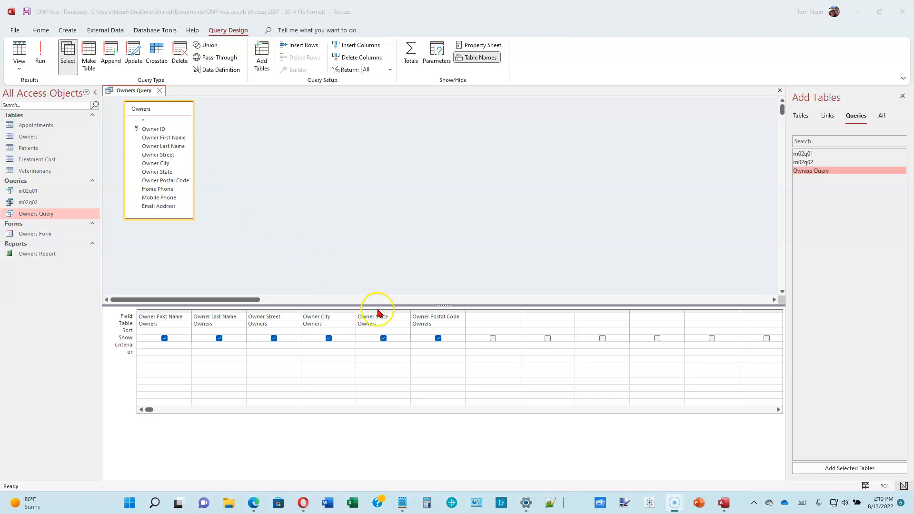
# Set Owner State's criterion to the parameter prompt [Enter CO for Colorado or UT for Utah]
pyautogui.click(383, 349)
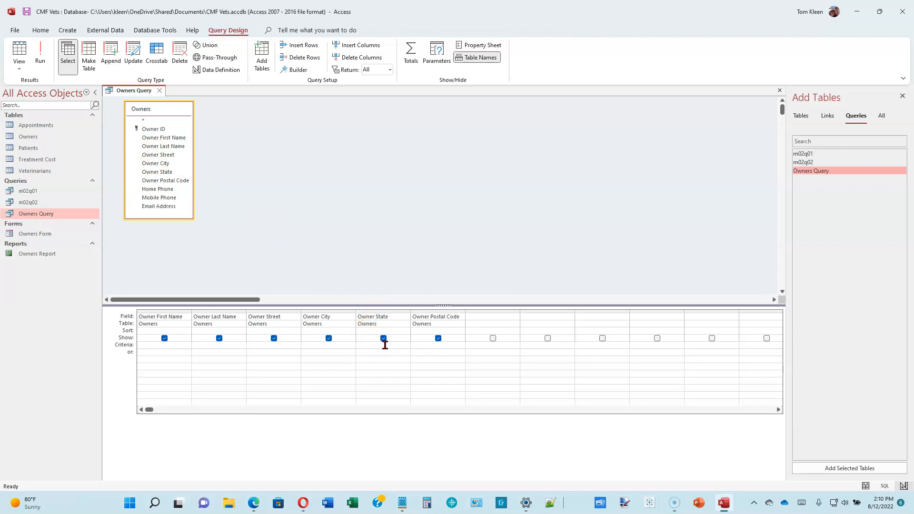
pyautogui.click(382, 340)
pyautogui.write('[Enter CO f')
pyautogui.write('or Colo')
pyautogui.write('rado or ')
pyautogui.write('UT for U')
pyautogui.write('tah')
# Run the parameter query, answering the prompt with co
pyautogui.click(41, 51)
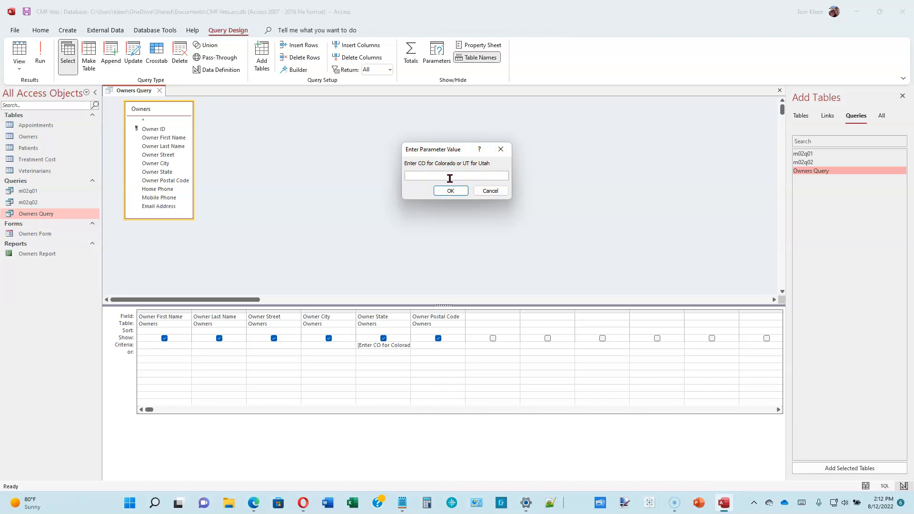
pyautogui.write('co')
pyautogui.click(441, 191)
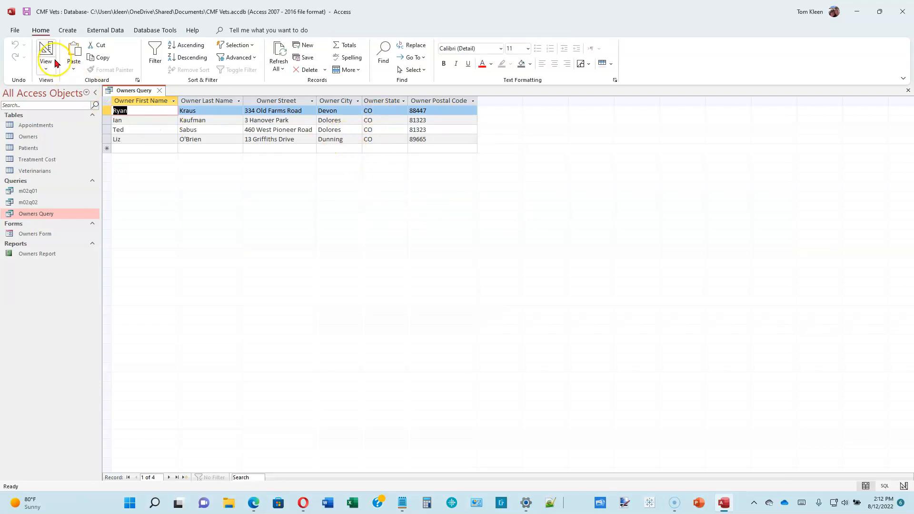
# Return to Design view and rerun the query, answering the prompt with ut
pyautogui.click(45, 52)
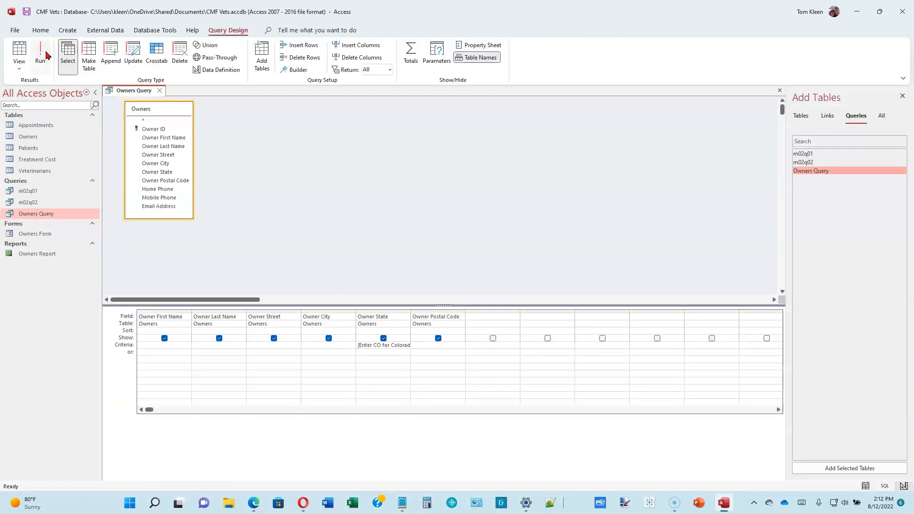
pyautogui.click(45, 53)
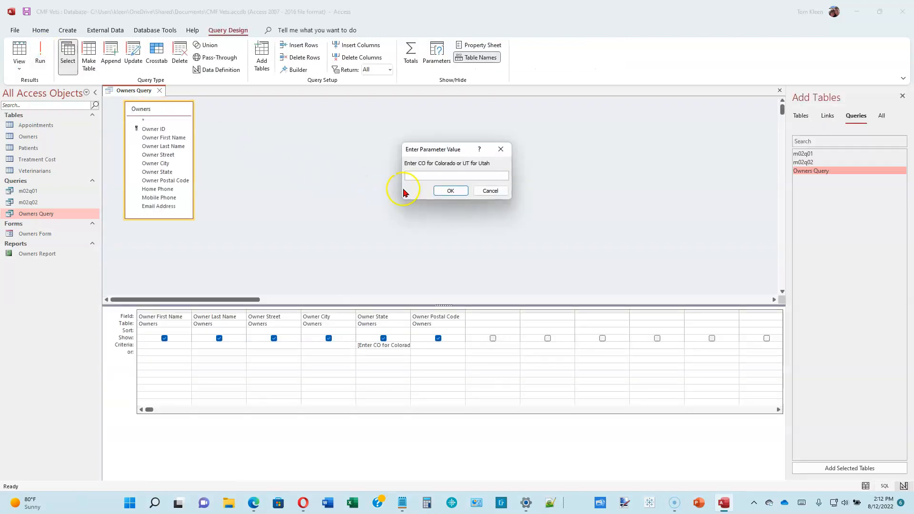
pyautogui.write('ut')
pyautogui.click(446, 190)
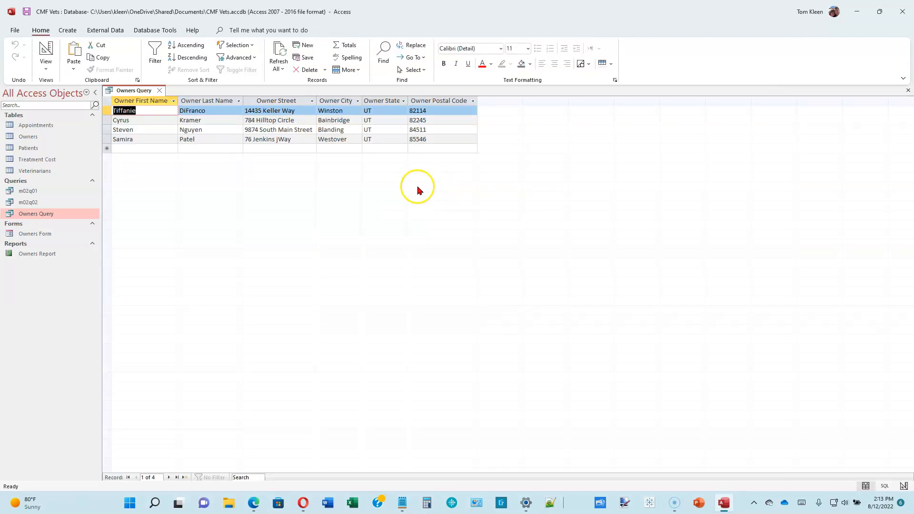
# Save the current query as a new query object named Owner-State Query
pyautogui.click(365, 180)
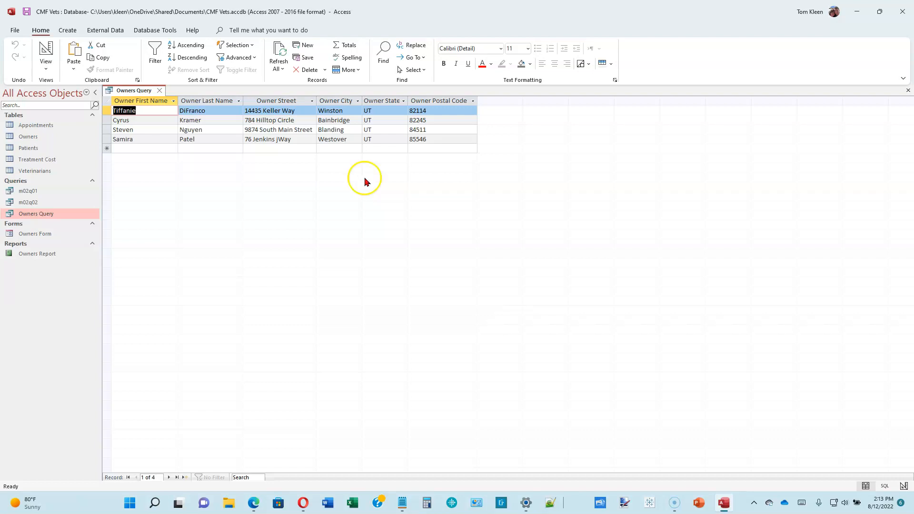
pyautogui.click(14, 29)
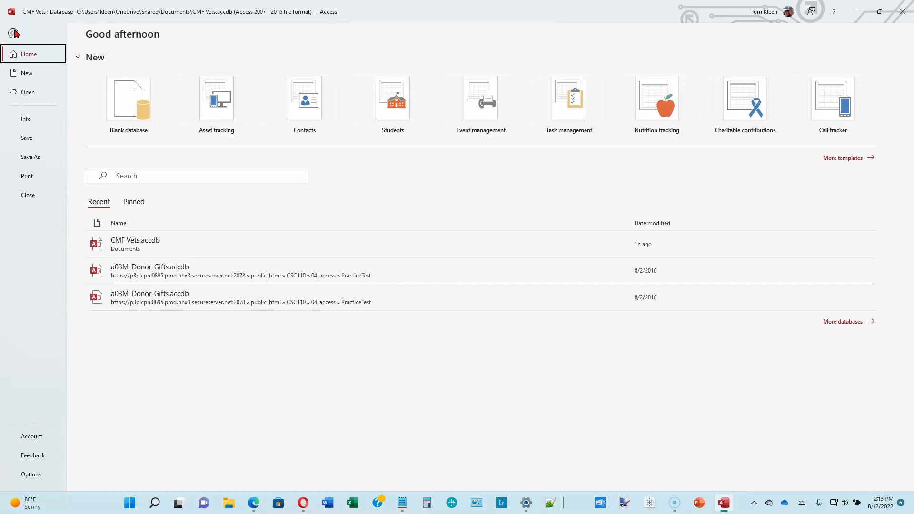
pyautogui.click(28, 157)
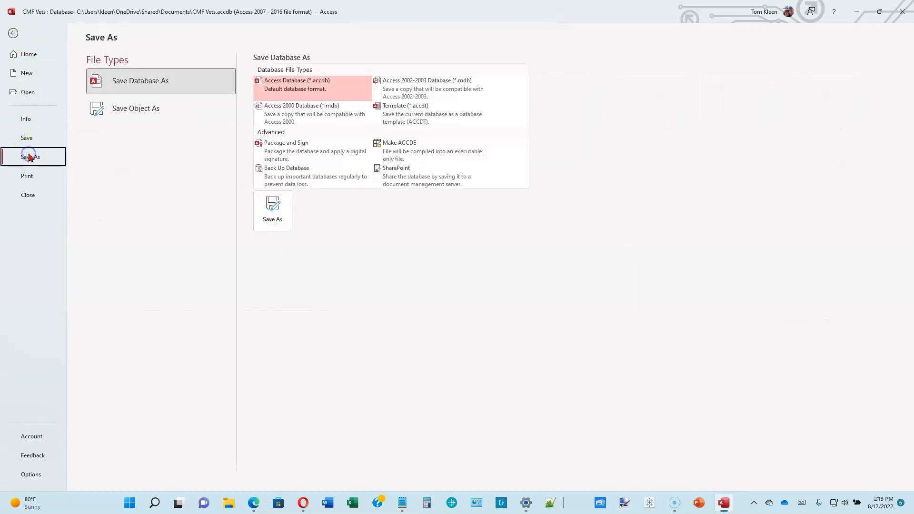
pyautogui.click(124, 111)
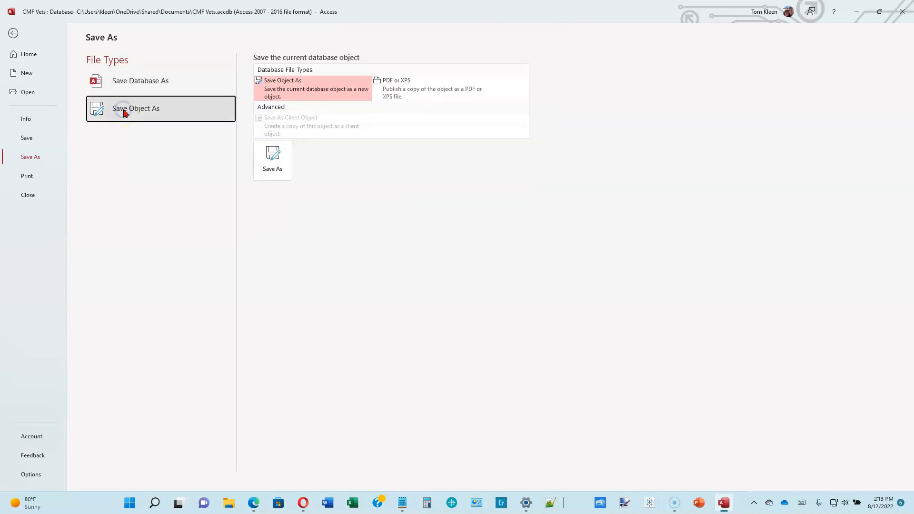
pyautogui.click(271, 158)
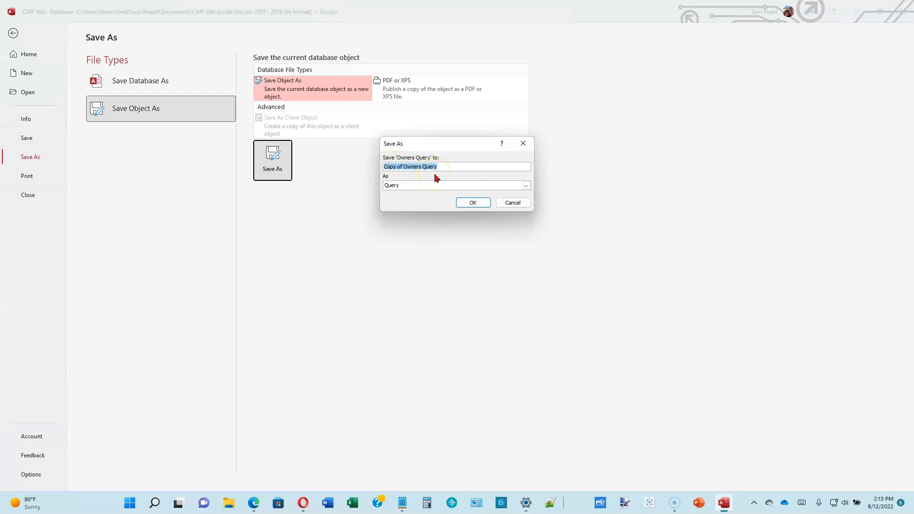
pyautogui.write('Owner-State Query')
pyautogui.click(481, 203)
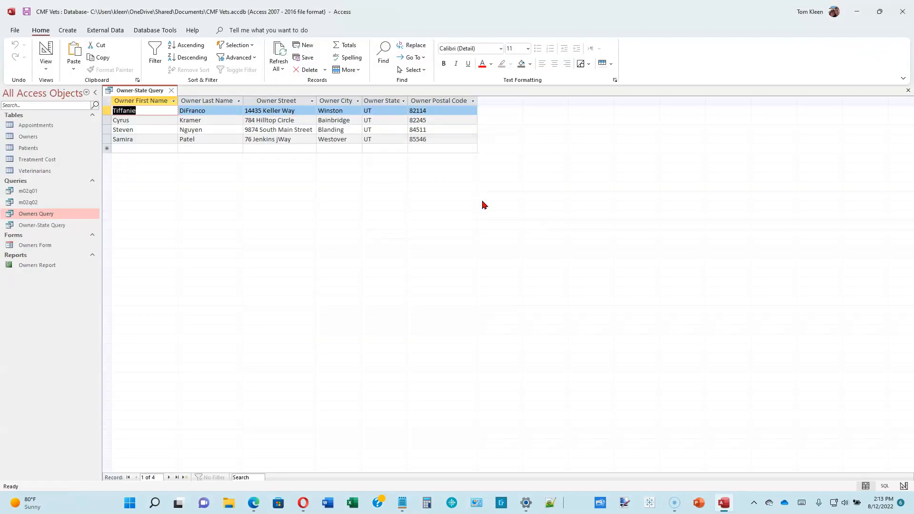
# Close the query tab and collapse and re-expand the navigation pane
pyautogui.click(171, 91)
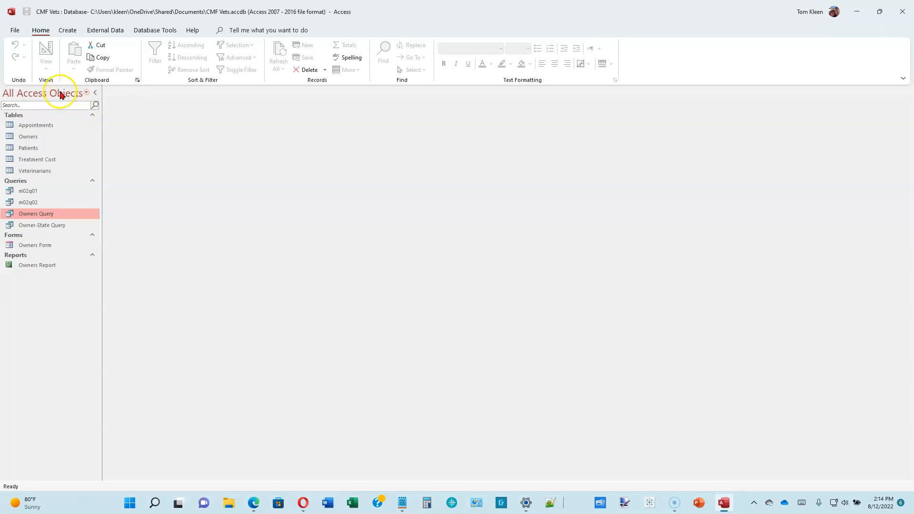
pyautogui.click(96, 93)
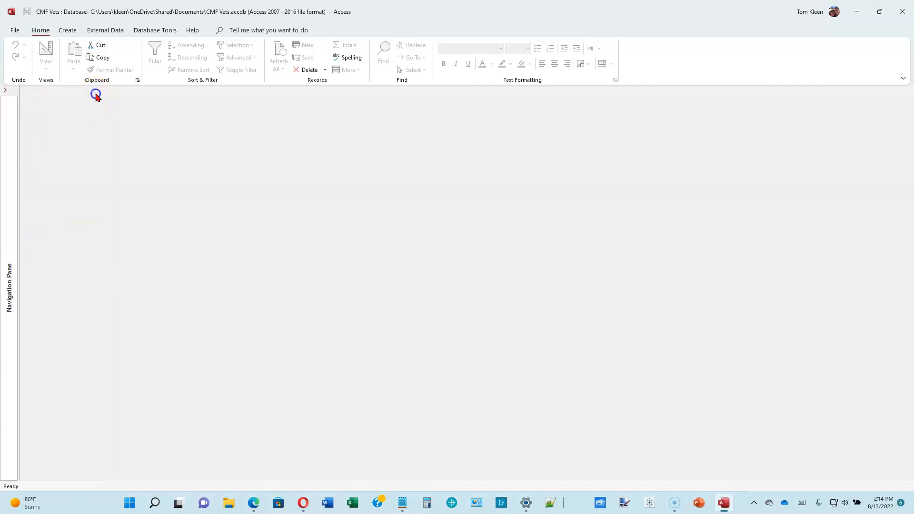
pyautogui.click(6, 90)
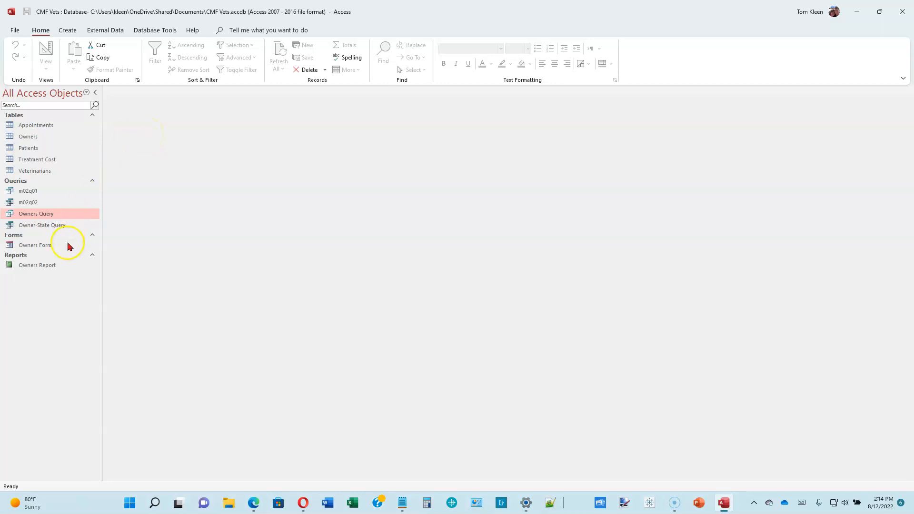
# Open Owner-State Query, entering UT at the parameter prompt
pyautogui.rightClick(58, 225)
pyautogui.click(88, 235)
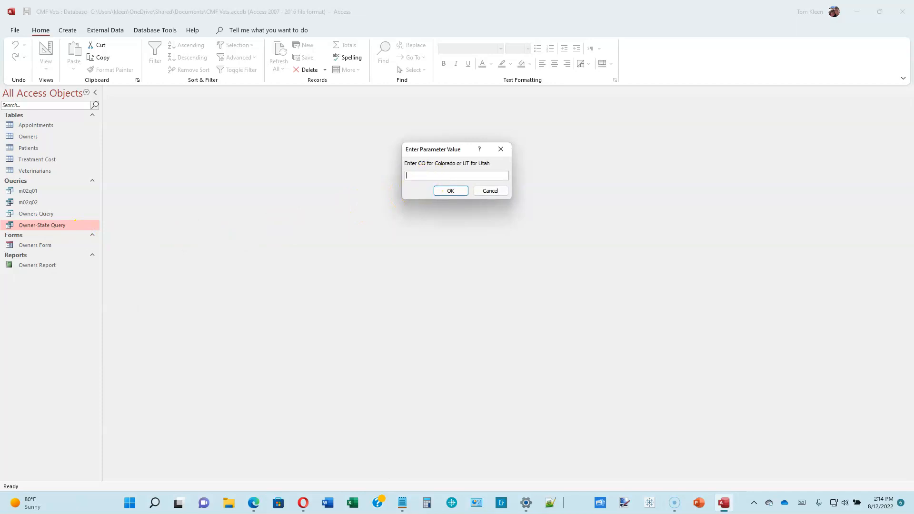
pyautogui.write('UT')
pyautogui.press('Return')
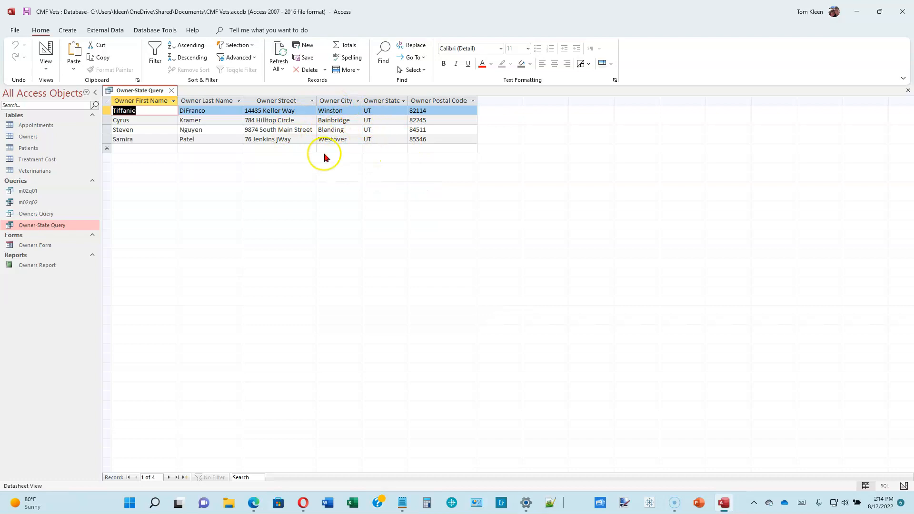
# Close the results, reopen Owner-State Query and cancel the parameter prompt
pyautogui.rightClick(56, 226)
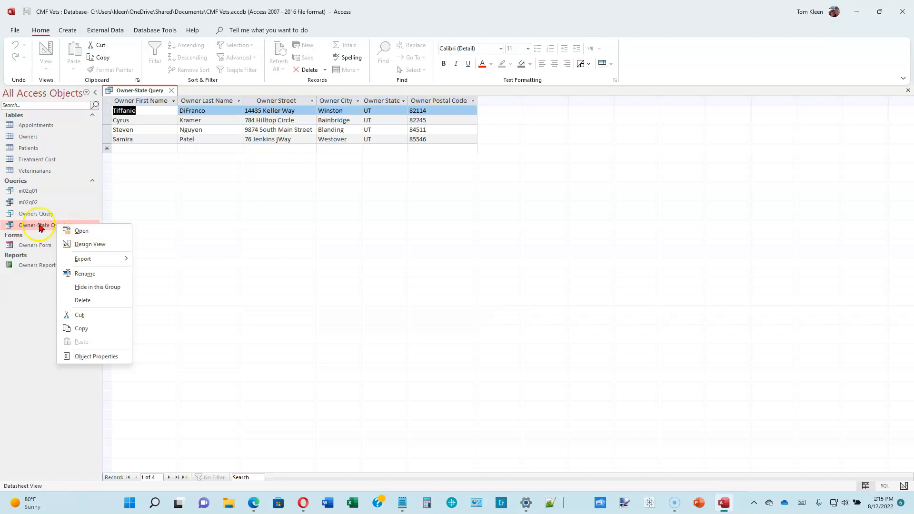
pyautogui.click(171, 90)
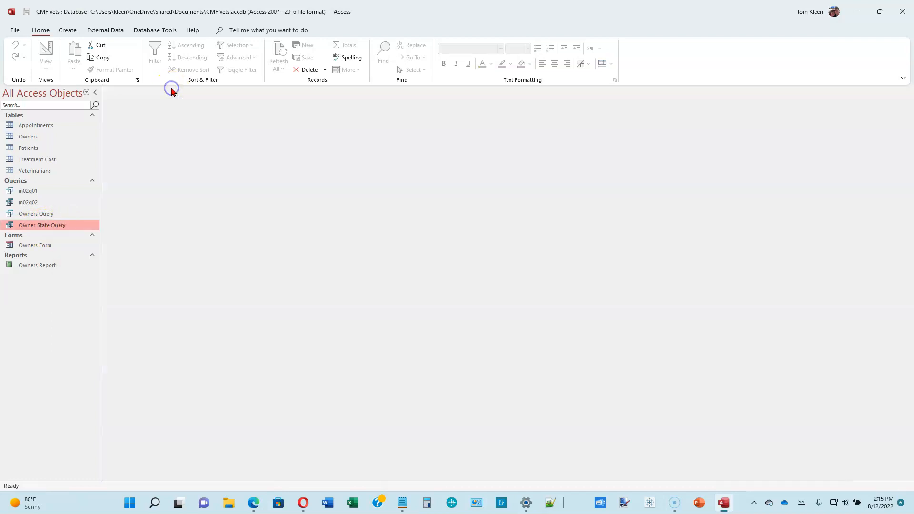
pyautogui.doubleClick(62, 226)
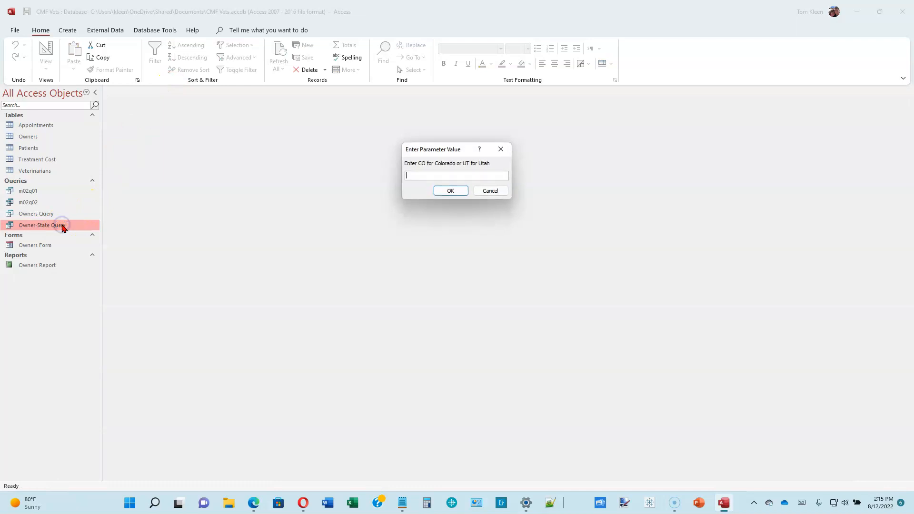
pyautogui.click(486, 190)
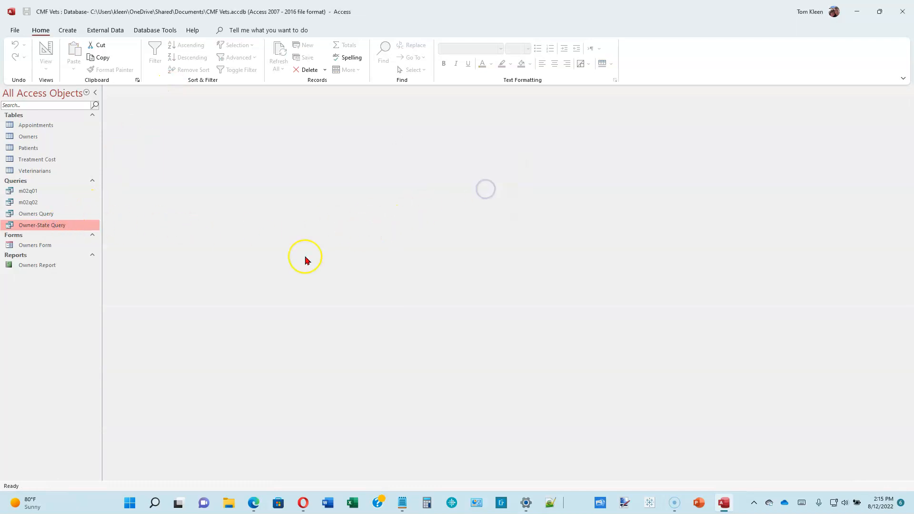
# Open Owner-State Query in Design view to review its criteria, then close it and collapse the navigation pane
pyautogui.rightClick(57, 226)
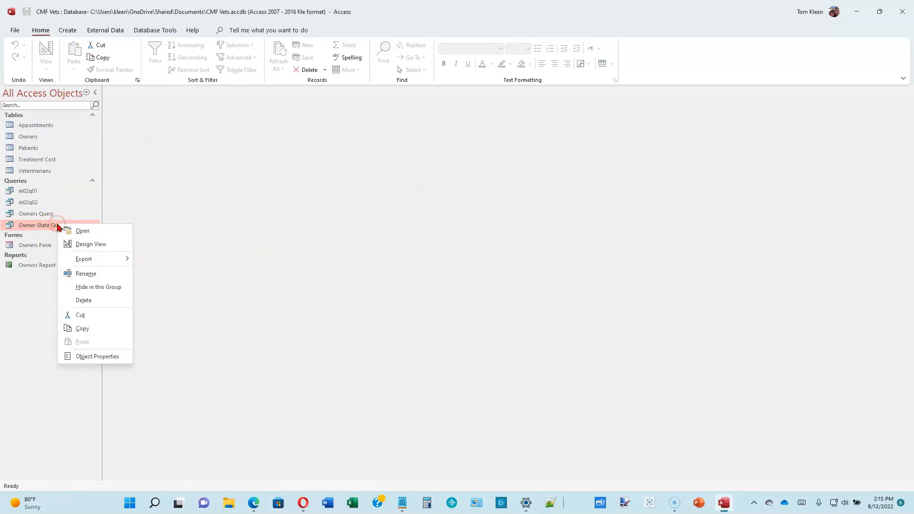
pyautogui.click(94, 248)
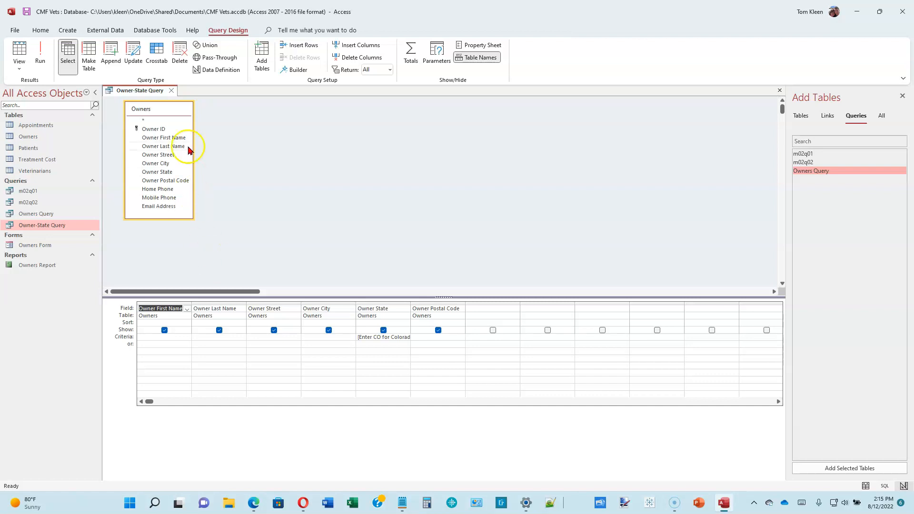
pyautogui.click(171, 91)
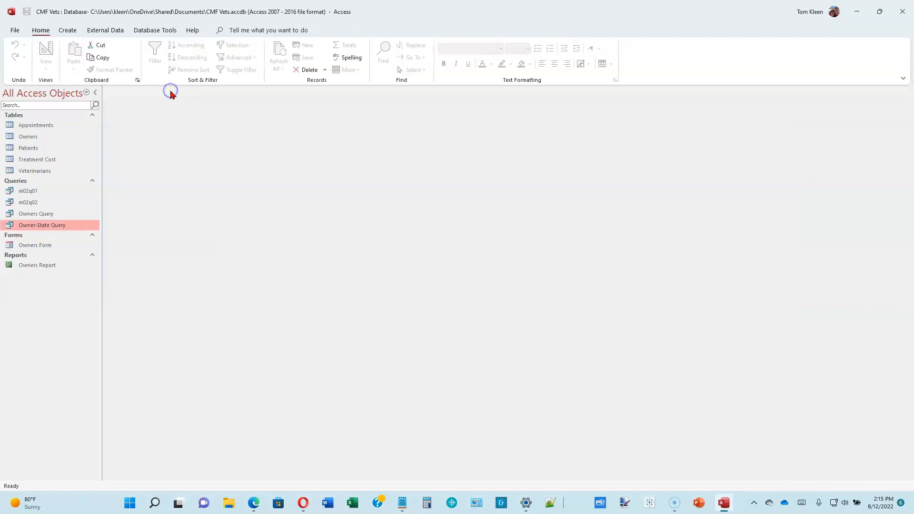
pyautogui.click(95, 93)
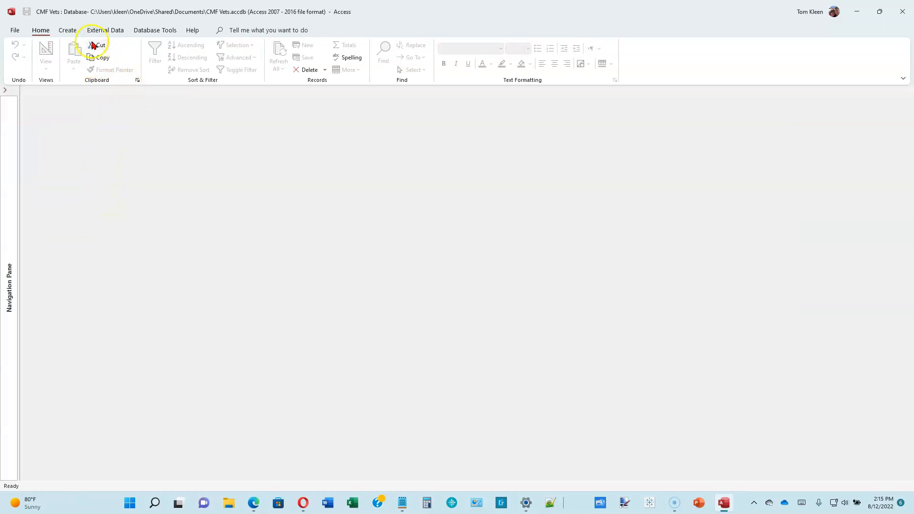
# Start a new query in Design view and add the Treatment Cost table to it
pyautogui.click(69, 30)
pyautogui.click(158, 56)
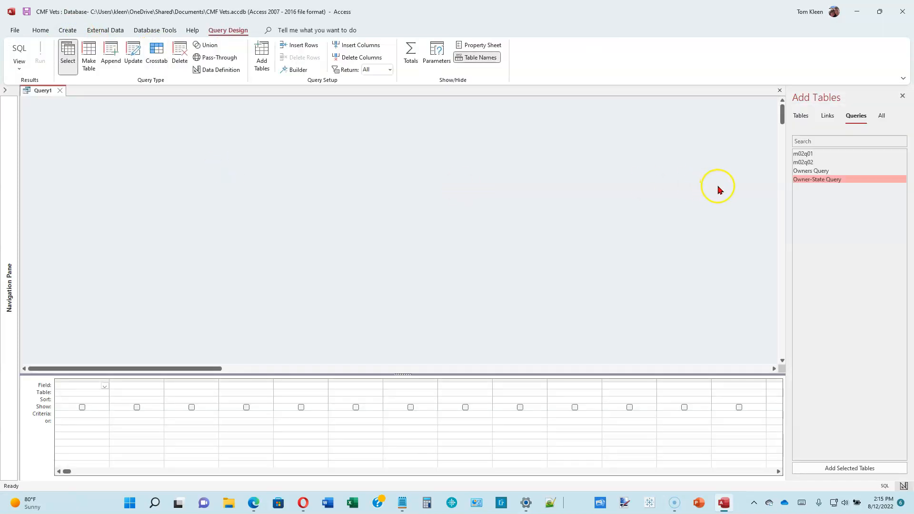
pyautogui.click(800, 116)
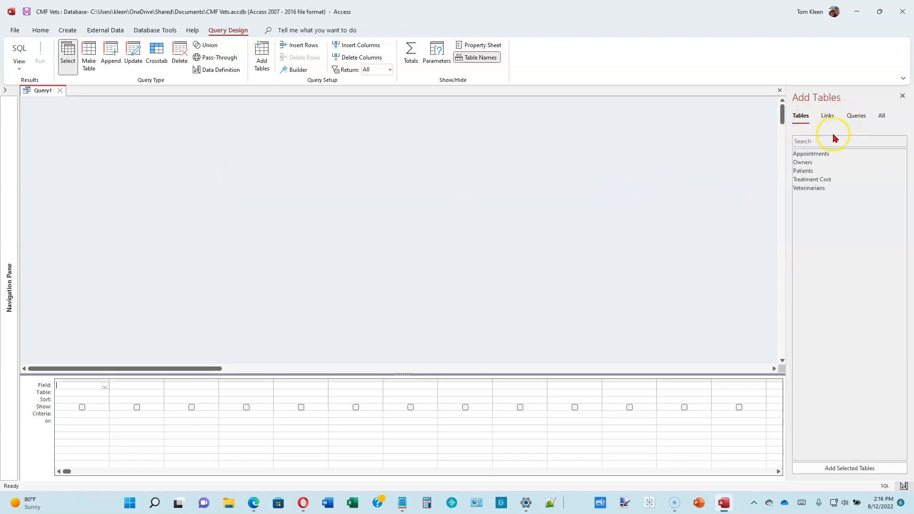
pyautogui.moveTo(818, 179); pyautogui.dragTo(816, 182)
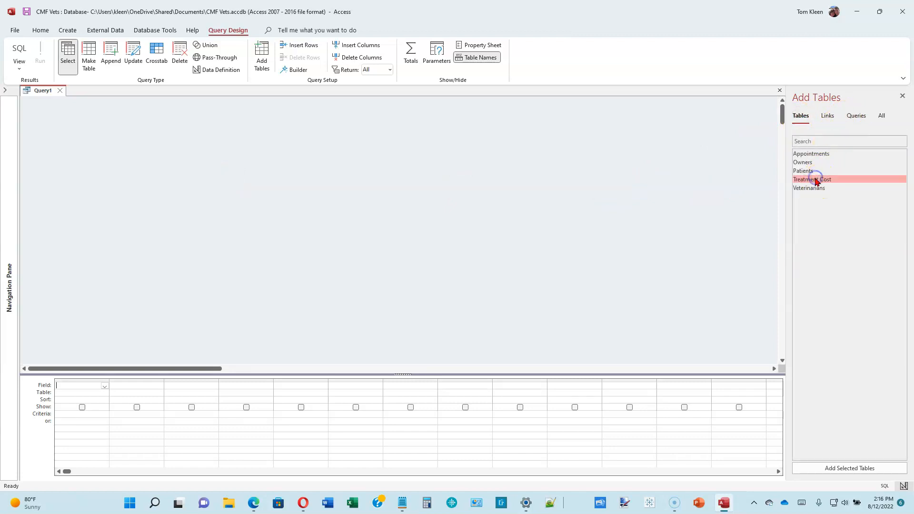
pyautogui.doubleClick(816, 180)
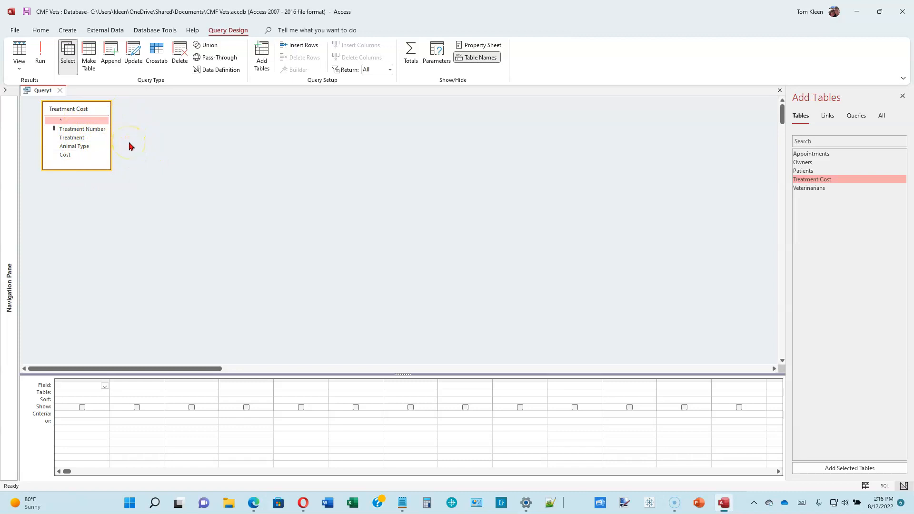
# Add the Treatment Number, Treatment, Animal Type and Cost fields of Treatment Cost to the query grid
pyautogui.click(902, 95)
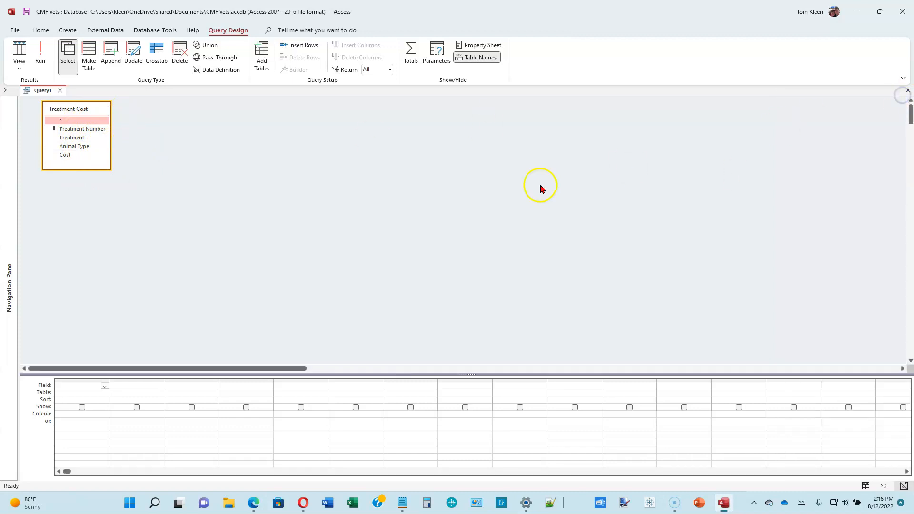
pyautogui.moveTo(76, 169); pyautogui.dragTo(83, 179)
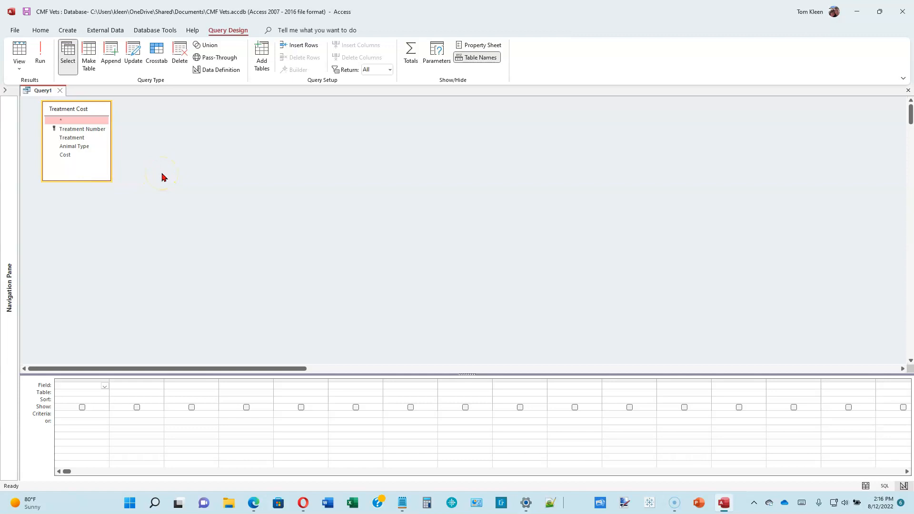
pyautogui.doubleClick(93, 130)
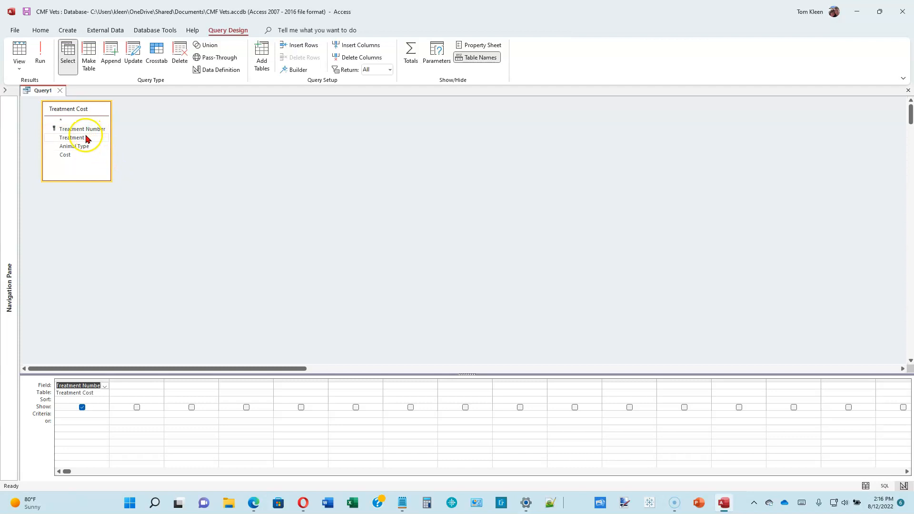
pyautogui.doubleClick(87, 138)
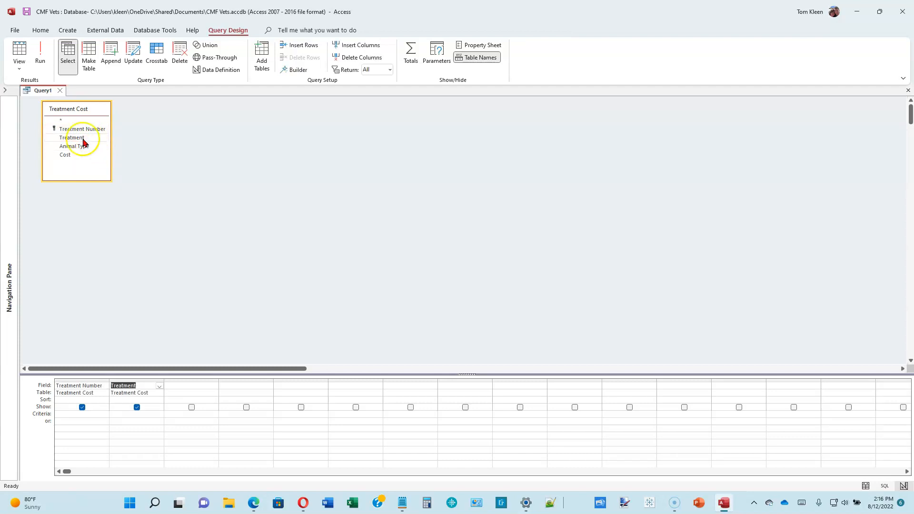
pyautogui.doubleClick(80, 148)
pyautogui.doubleClick(68, 155)
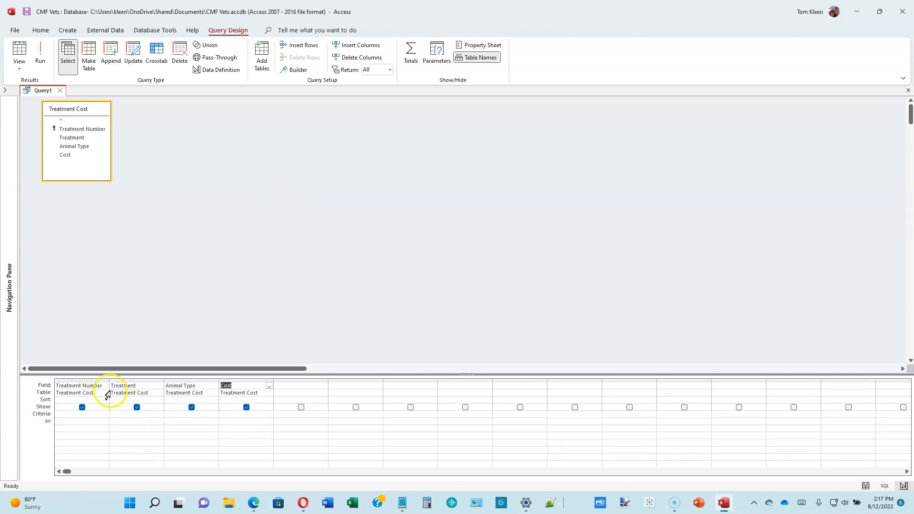
# Set the Cost criterion to 25 and run the query
pyautogui.click(232, 414)
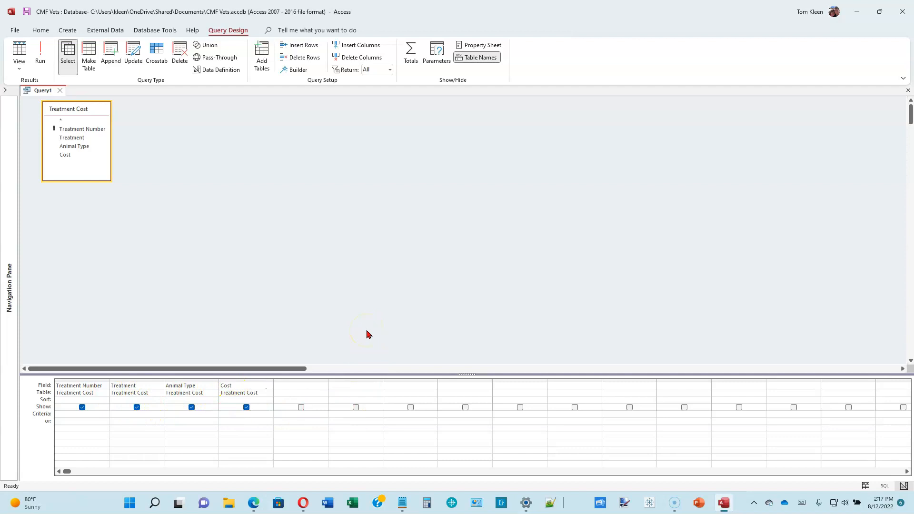
pyautogui.write('25')
pyautogui.click(40, 53)
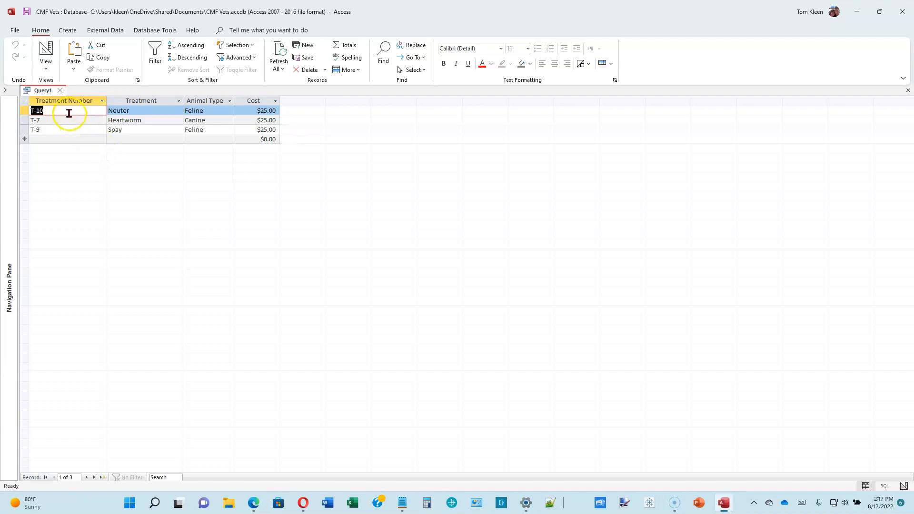
# Close the query, saving it as m02q03
pyautogui.click(60, 91)
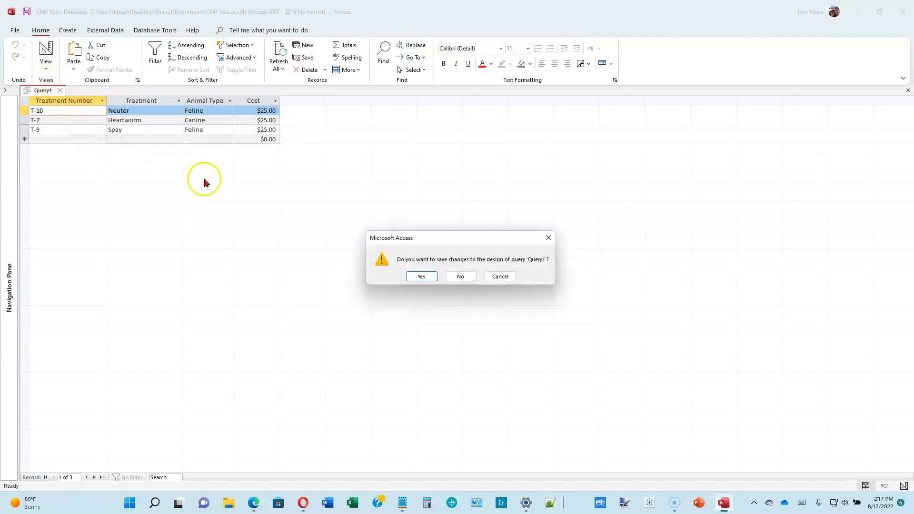
pyautogui.click(417, 275)
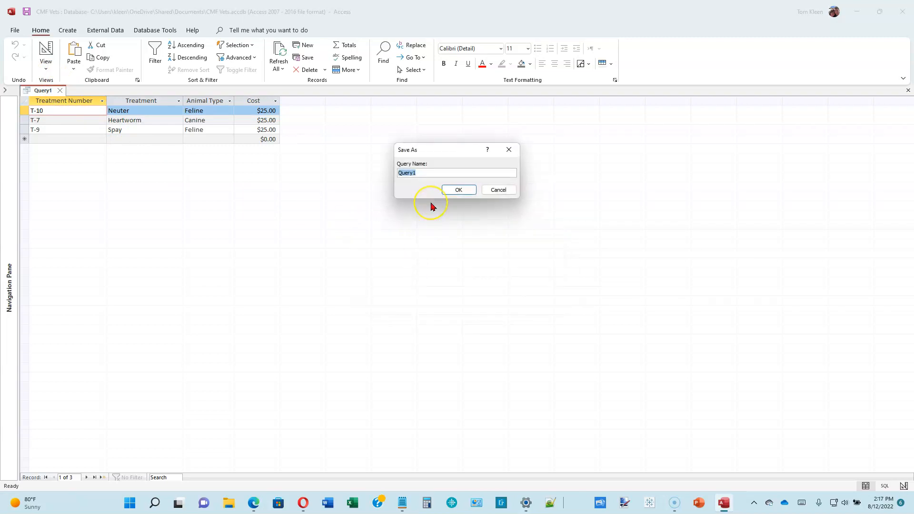
pyautogui.write('m02q03')
pyautogui.click(469, 190)
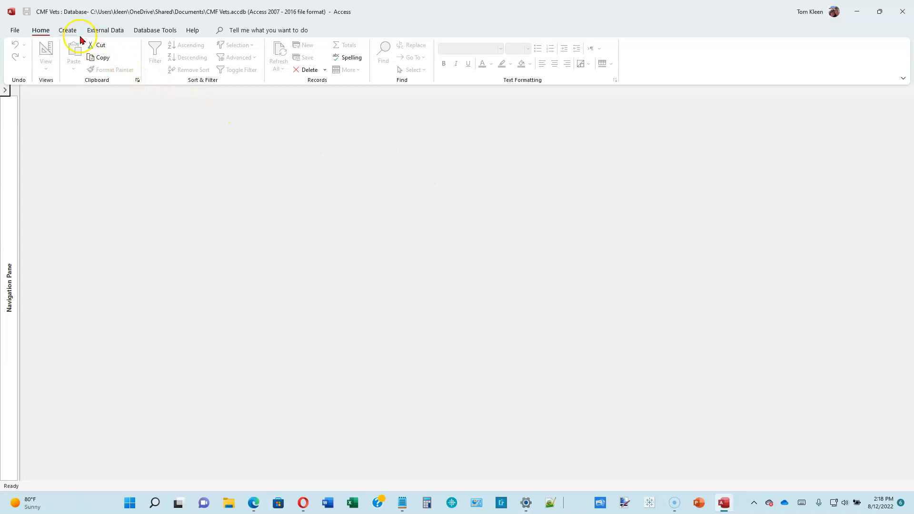
# Start a new query in Design view and add the Appointments table to it
pyautogui.click(62, 29)
pyautogui.click(157, 51)
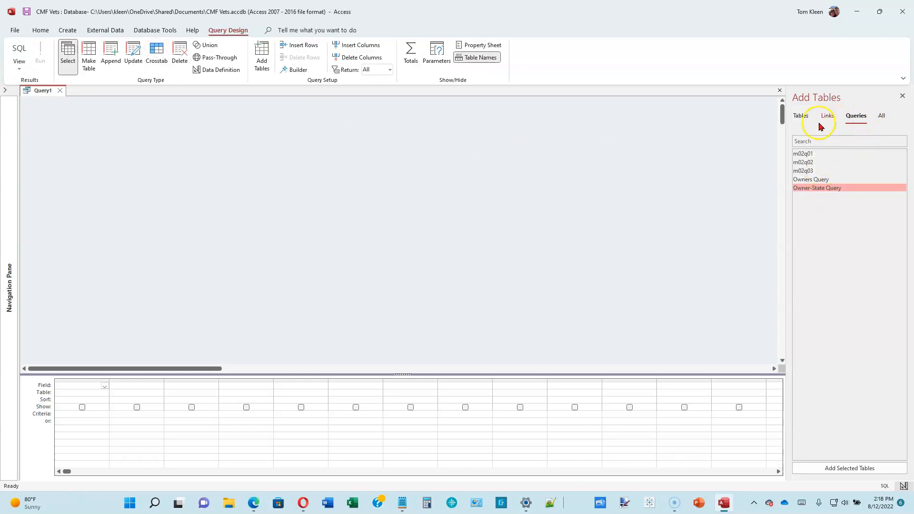
pyautogui.click(802, 117)
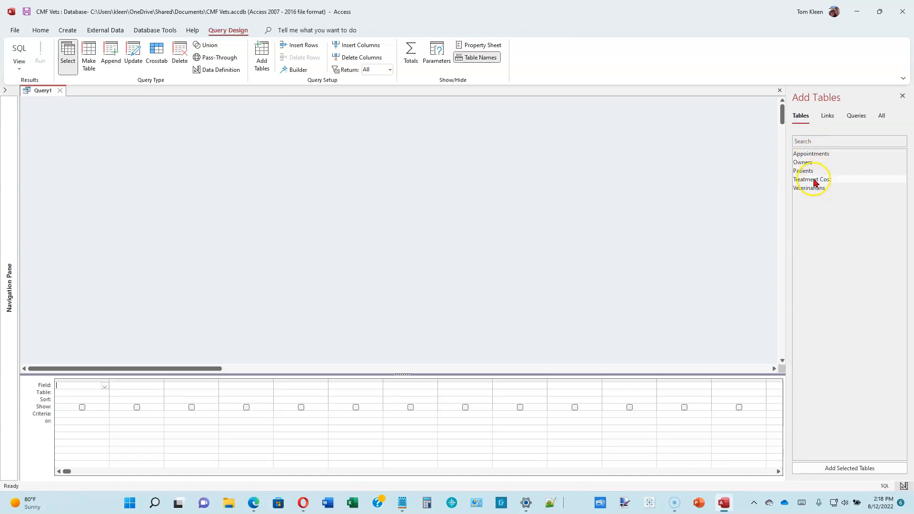
pyautogui.click(808, 156)
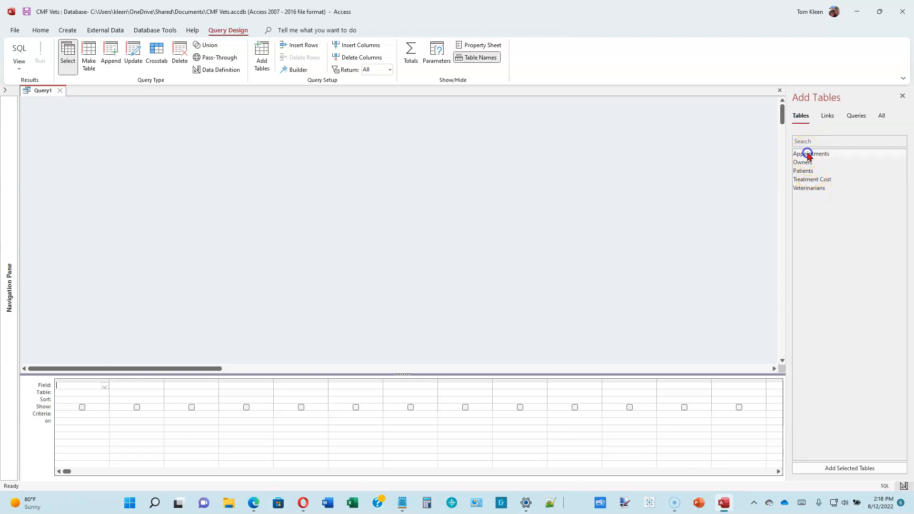
pyautogui.doubleClick(807, 156)
pyautogui.moveTo(89, 168); pyautogui.dragTo(82, 215)
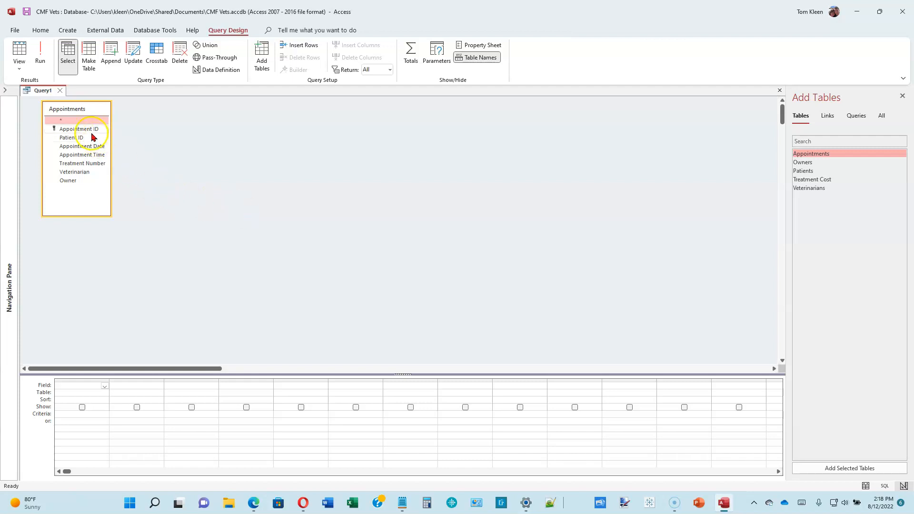
# Add Appointment Date, Appointment Time, Treatment Number, Veterinarian and Patient ID from Appointments to the grid
pyautogui.click(88, 148)
pyautogui.doubleClick(87, 148)
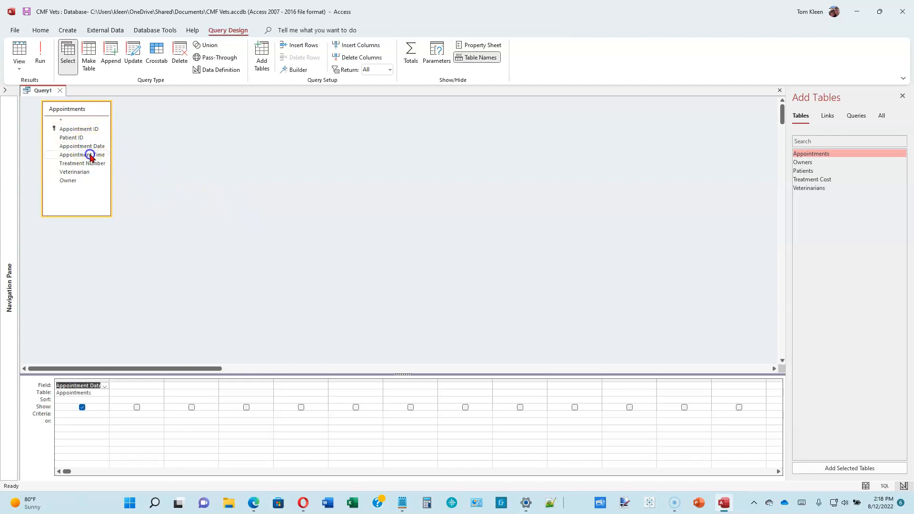
pyautogui.doubleClick(90, 155)
pyautogui.doubleClick(94, 165)
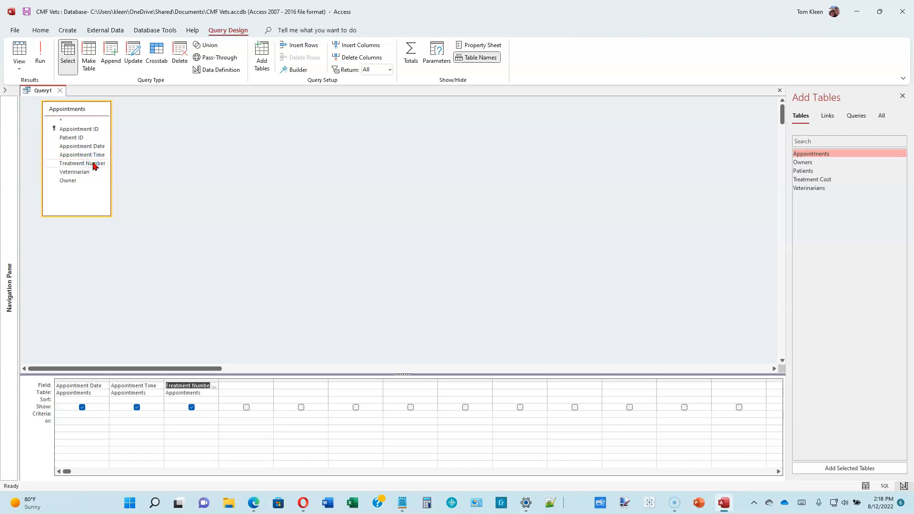
pyautogui.doubleClick(86, 172)
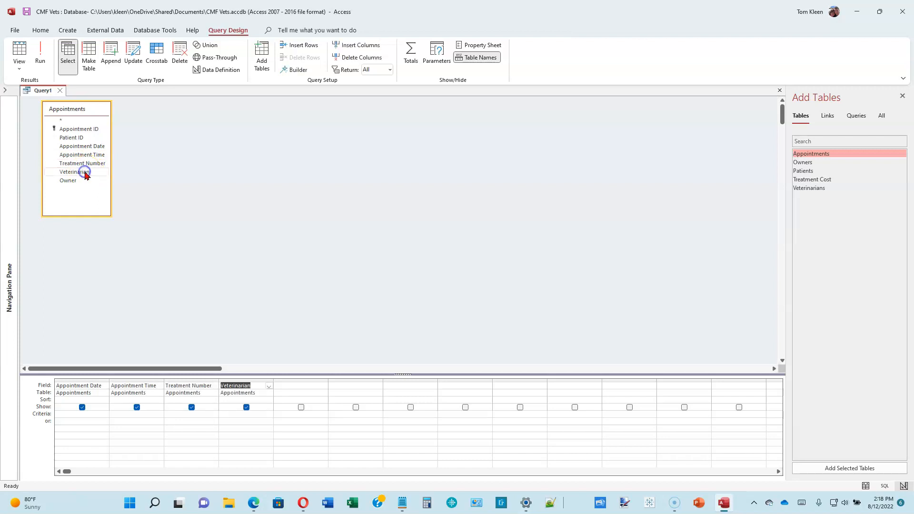
pyautogui.doubleClick(82, 138)
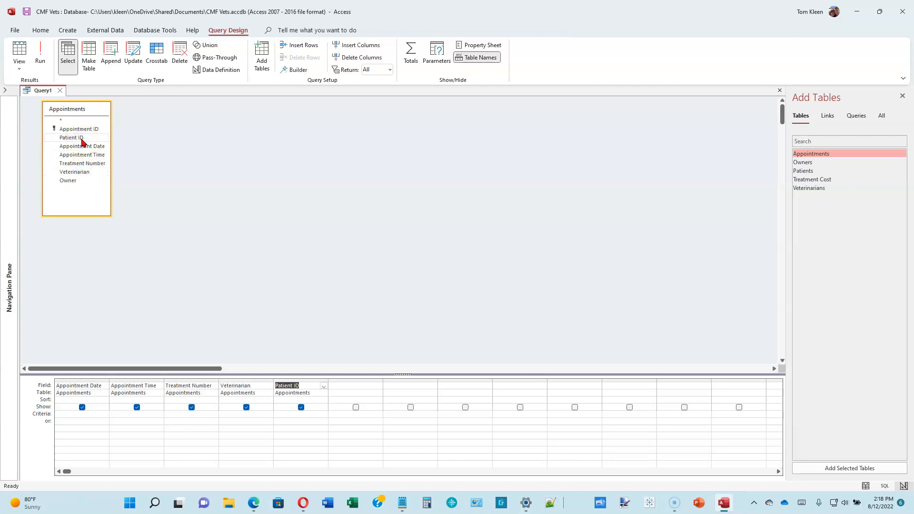
# Set the Appointment Date criterion to >6/30/2021 and run the query
pyautogui.click(97, 417)
pyautogui.click(99, 409)
pyautogui.click(95, 416)
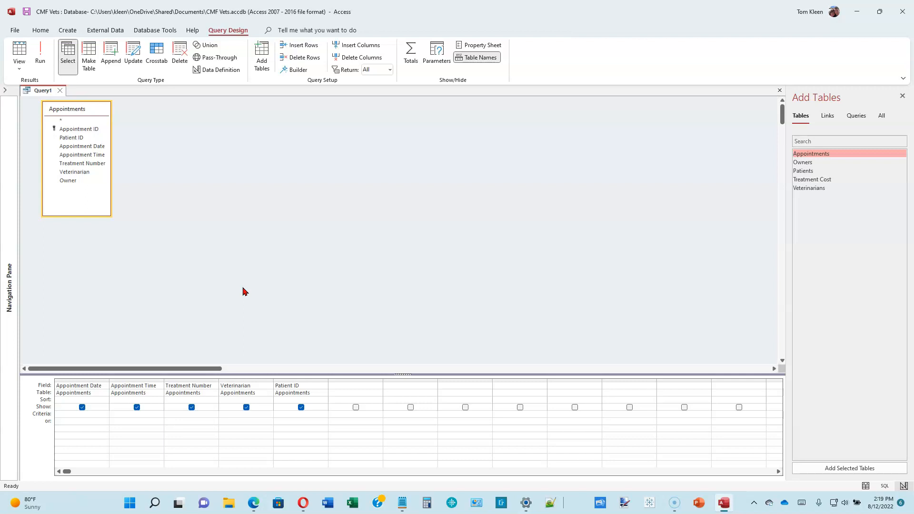
pyautogui.write('>6/30/2021')
pyautogui.click(90, 415)
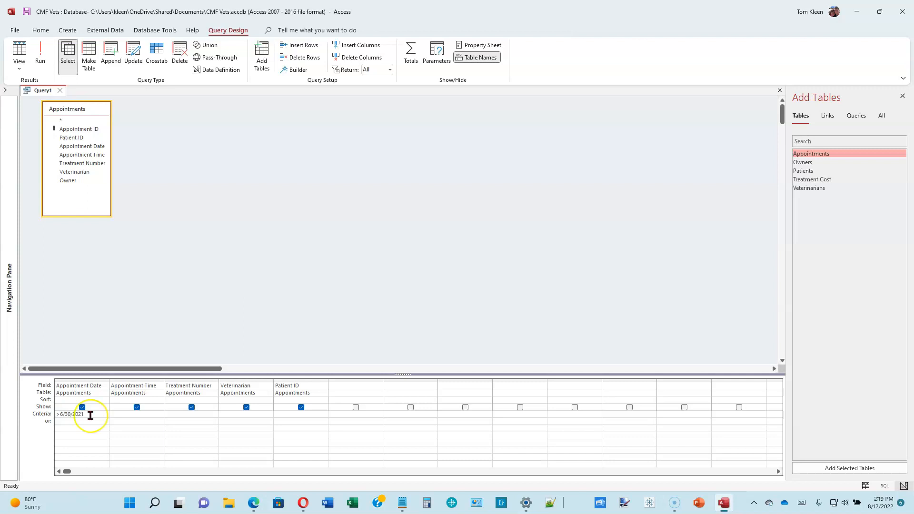
pyautogui.click(76, 138)
pyautogui.click(88, 414)
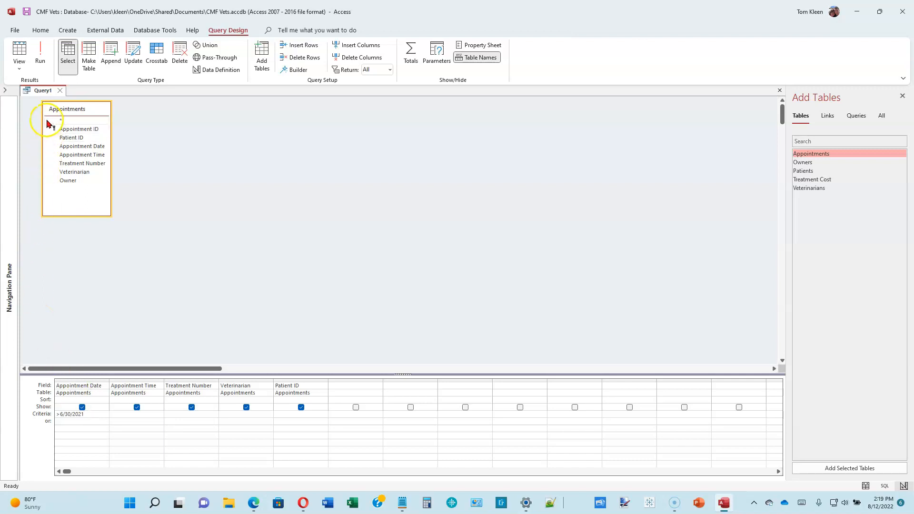
pyautogui.click(42, 52)
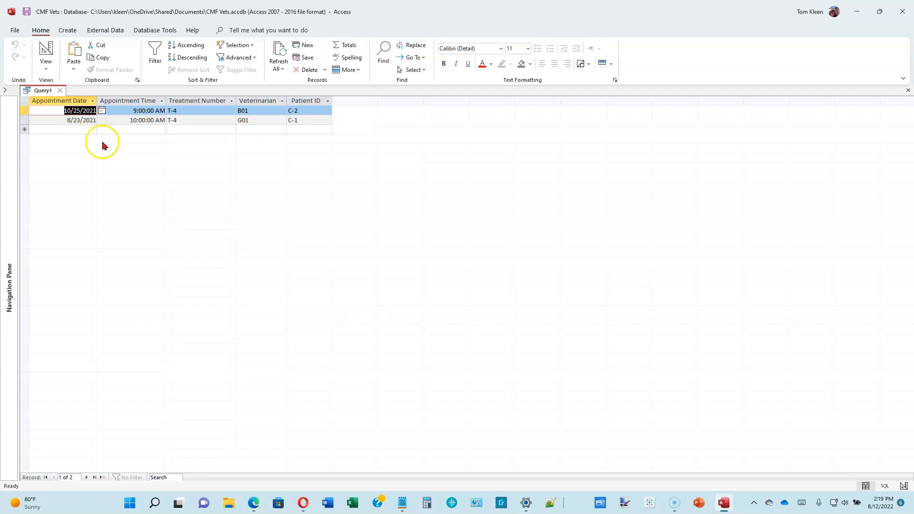
# Return to Design view, change the Appointment Date criterion to <=6/30/2021 and run the query
pyautogui.click(46, 51)
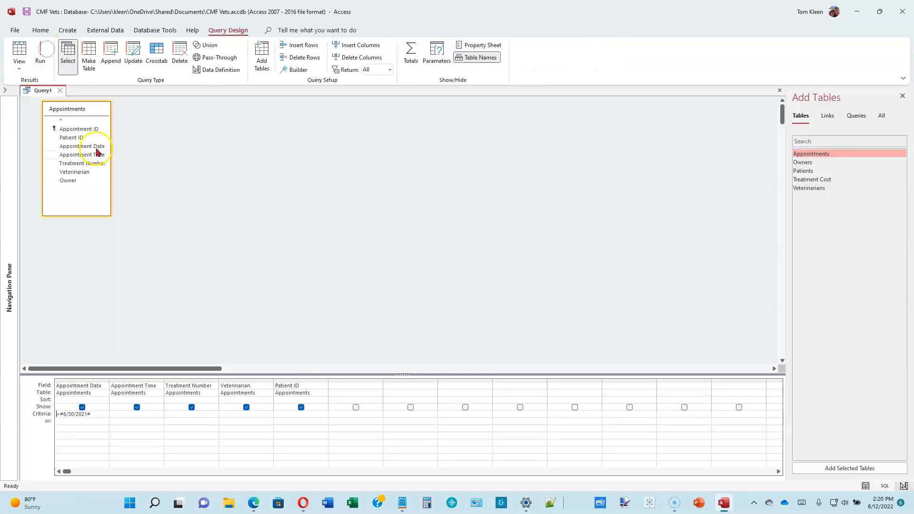
pyautogui.click(106, 413)
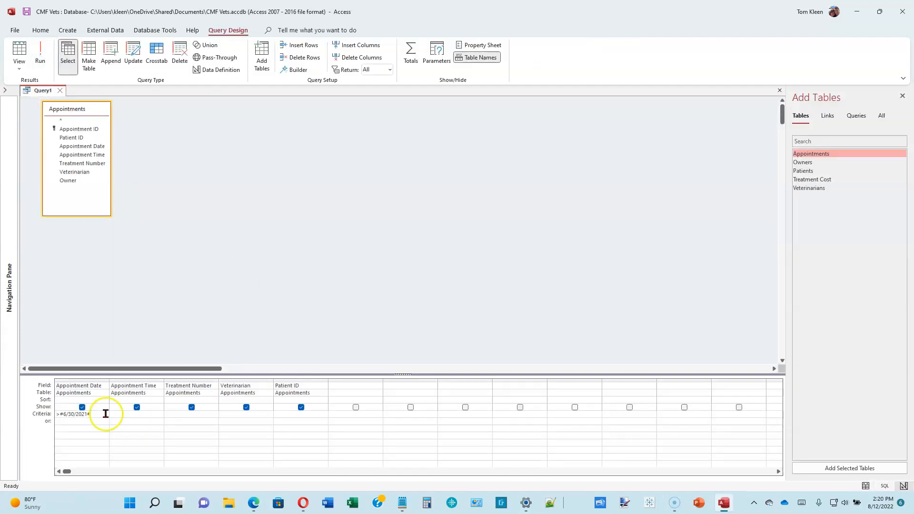
pyautogui.click(98, 416)
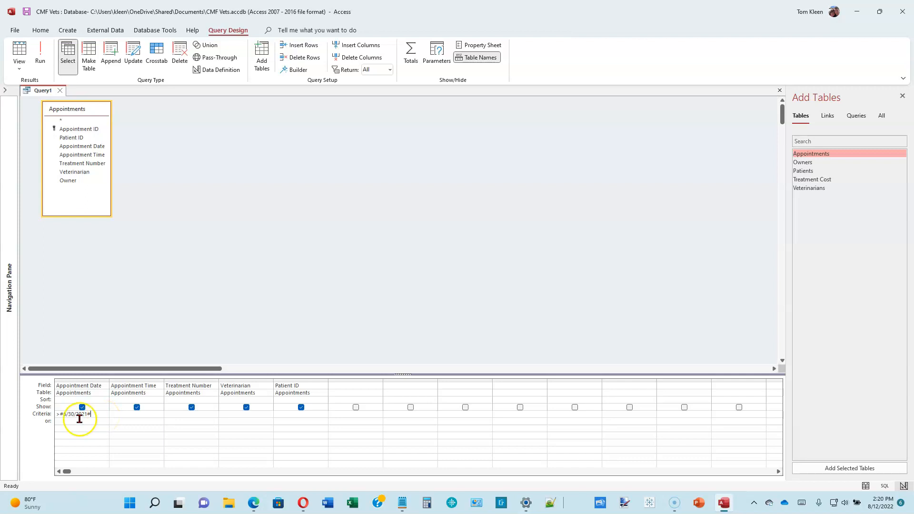
pyautogui.click(61, 415)
pyautogui.press('BackSpace')
pyautogui.write('<=')
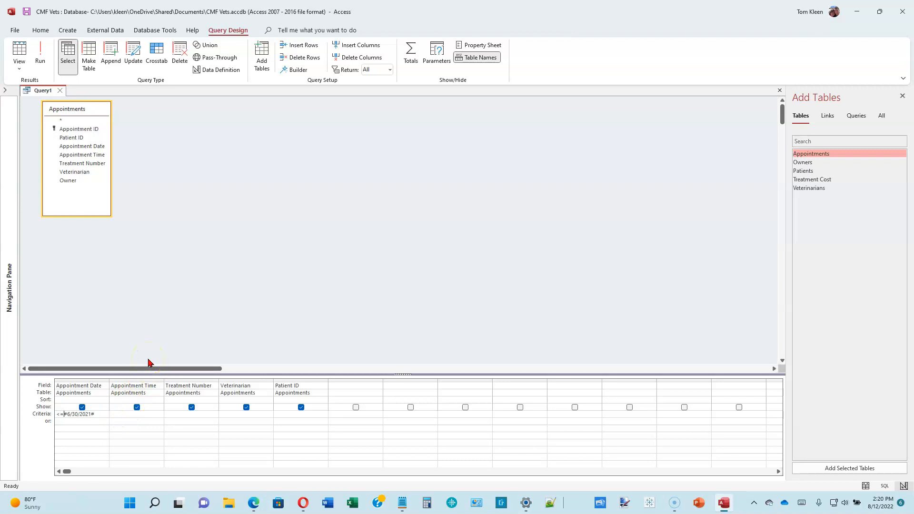
pyautogui.click(43, 57)
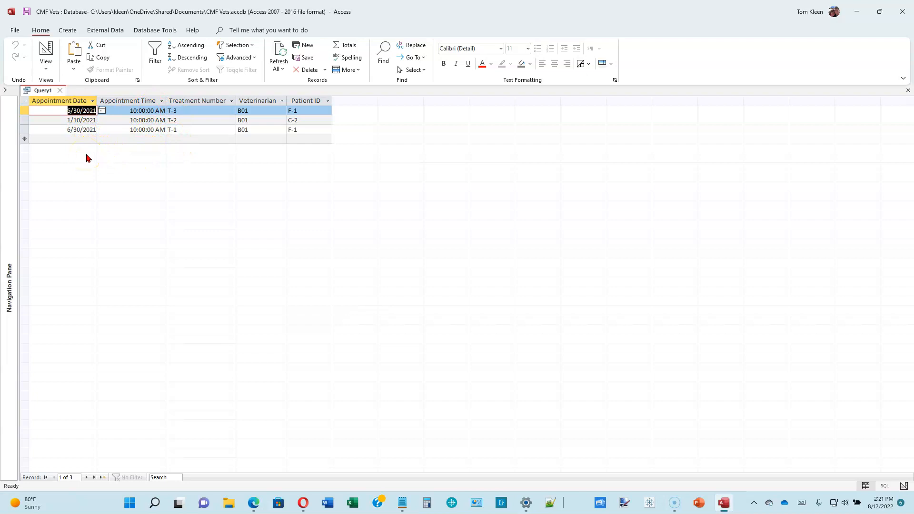
# Save the query as m02q04
pyautogui.click(27, 14)
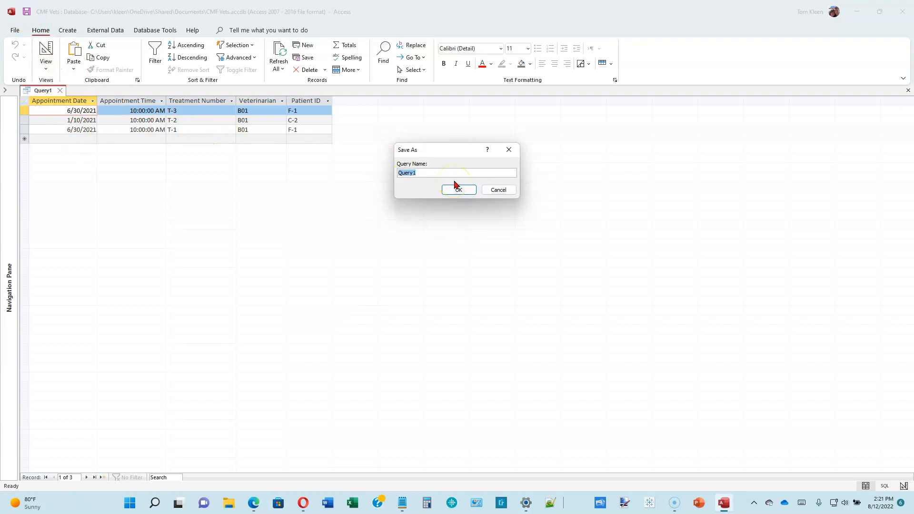
pyautogui.write('m02q04')
pyautogui.click(457, 190)
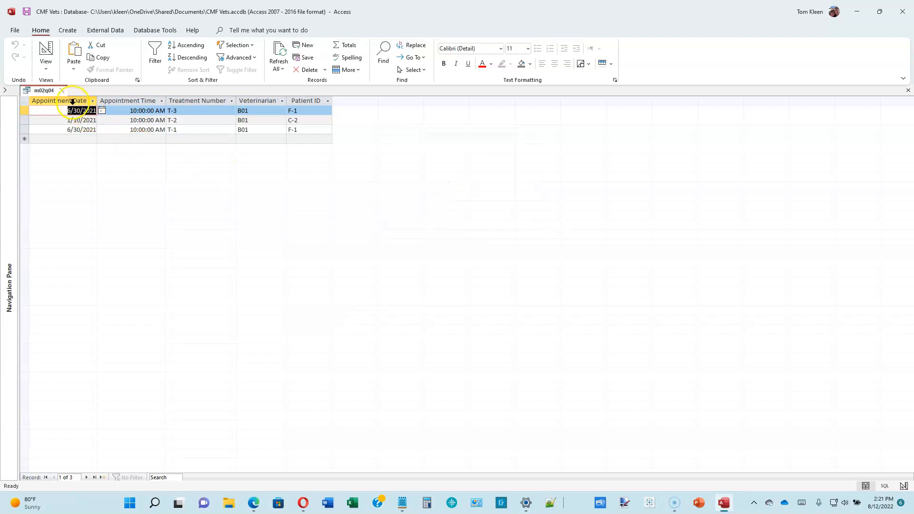
# Close m02q04 and start a new query design with the Appointments table added
pyautogui.click(61, 91)
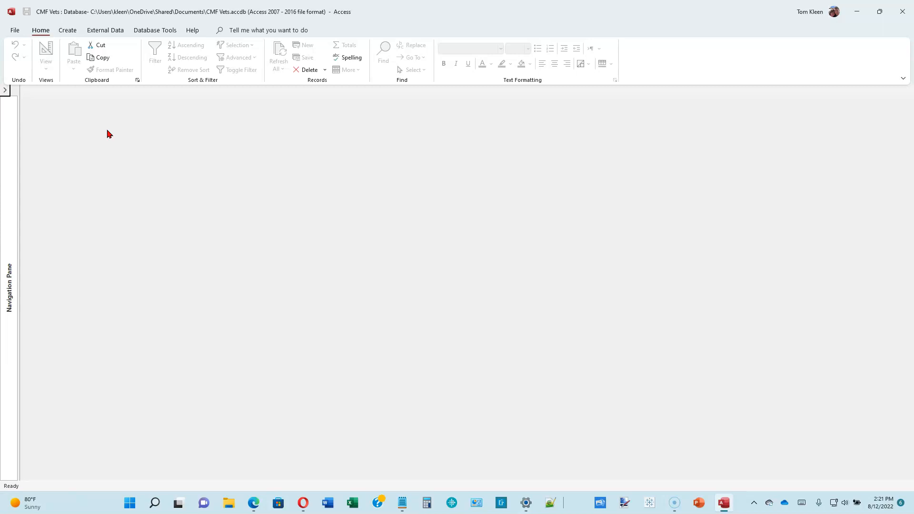
pyautogui.click(68, 30)
pyautogui.click(158, 56)
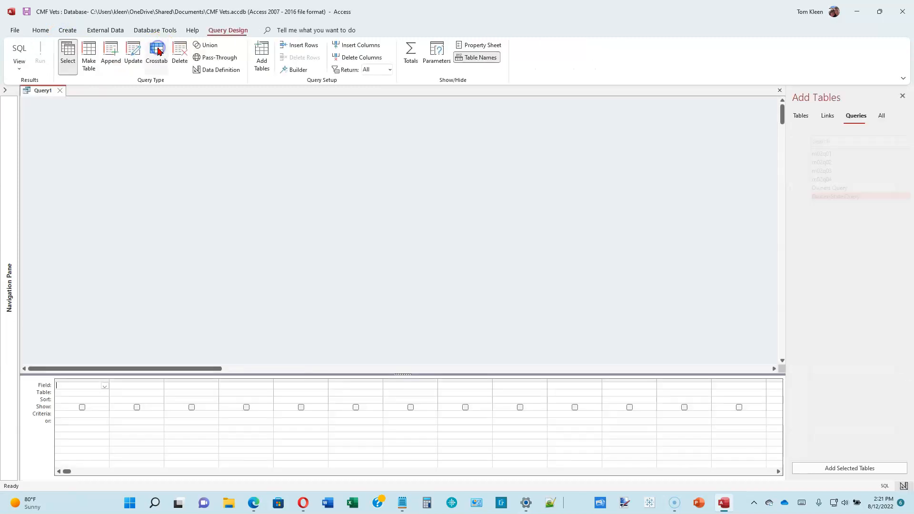
pyautogui.click(802, 117)
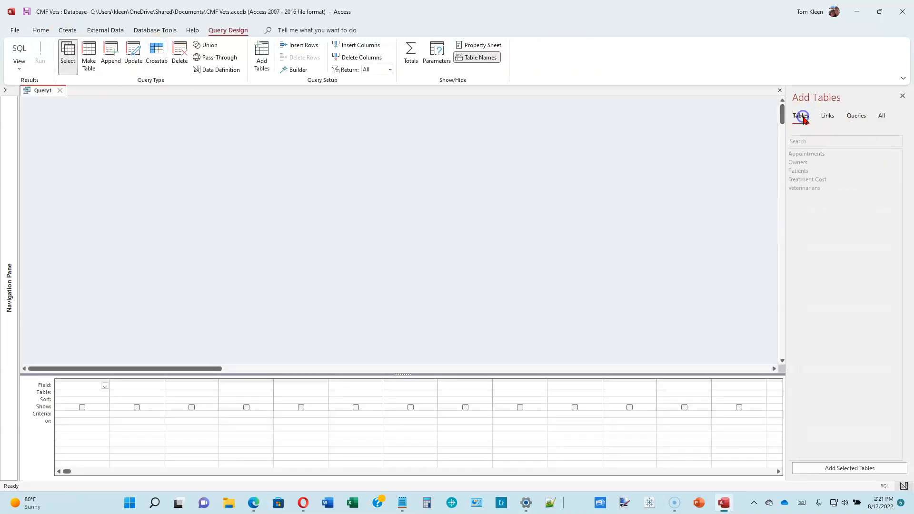
pyautogui.doubleClick(811, 154)
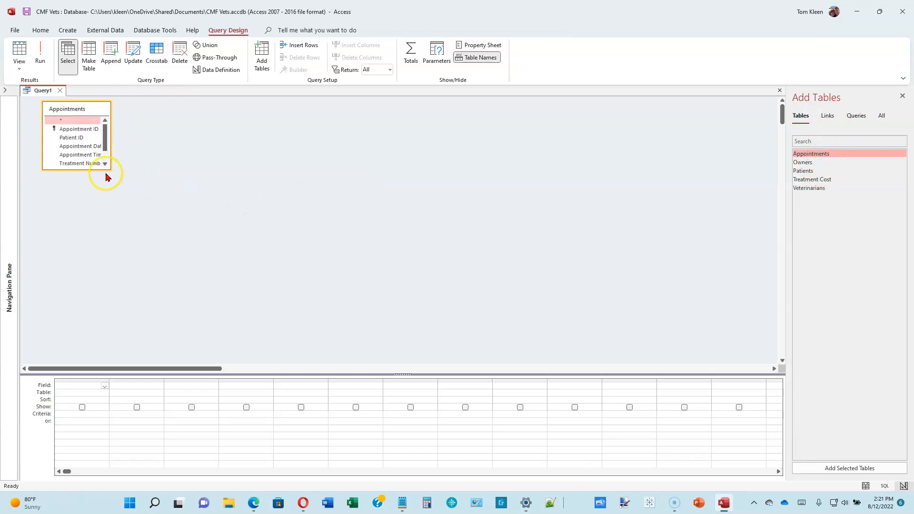
pyautogui.moveTo(95, 170); pyautogui.dragTo(90, 210)
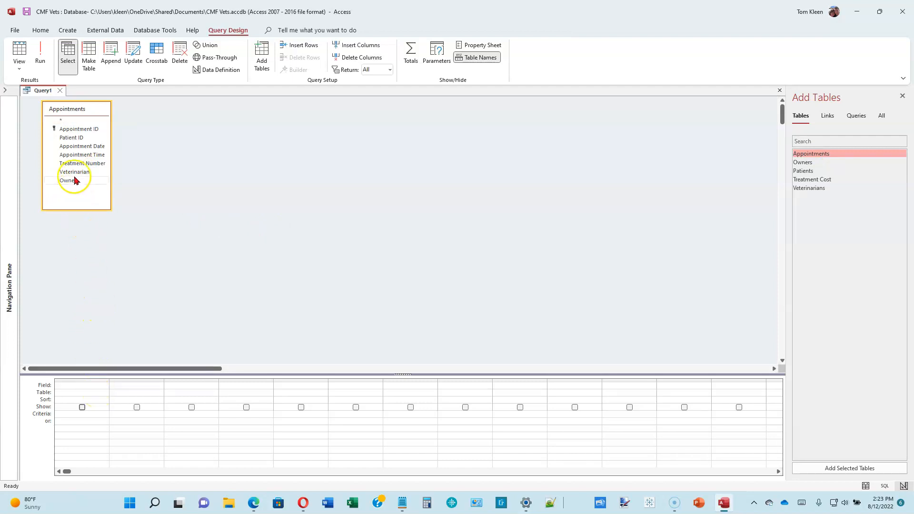
# Add Appointment Date, Appointment Time, Treatment Number, Veterinarian and Owner from Appointments to the grid
pyautogui.doubleClick(86, 147)
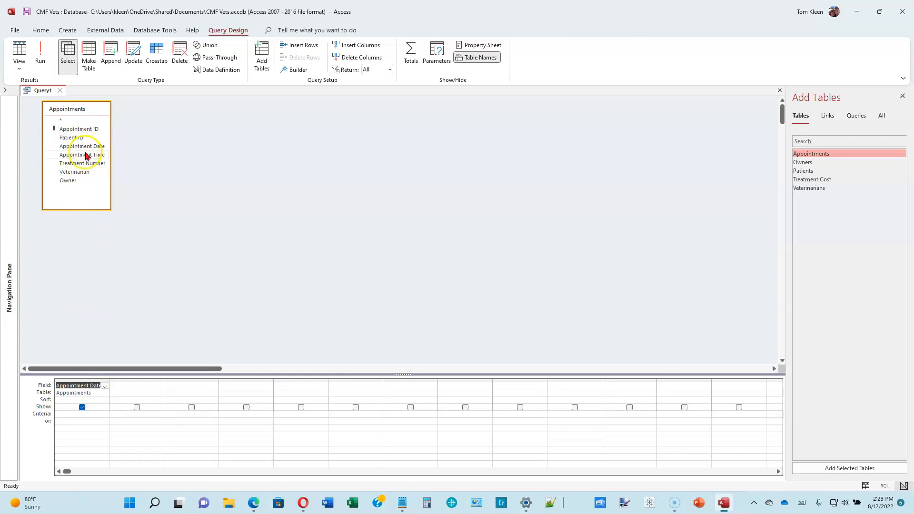
pyautogui.doubleClick(86, 156)
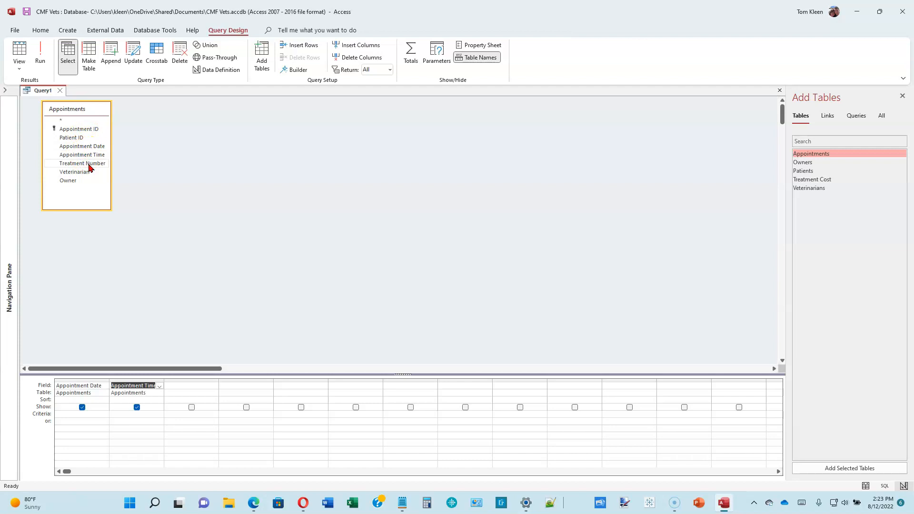
pyautogui.doubleClick(89, 164)
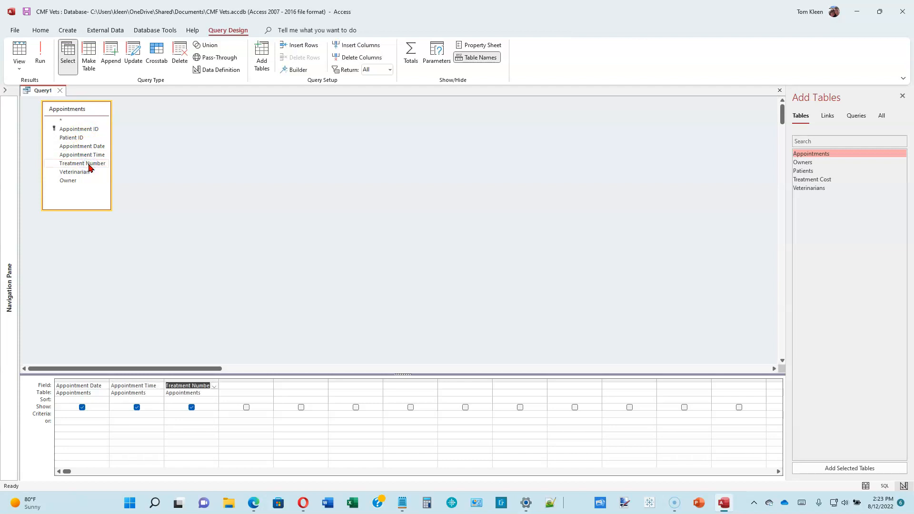
pyautogui.doubleClick(82, 172)
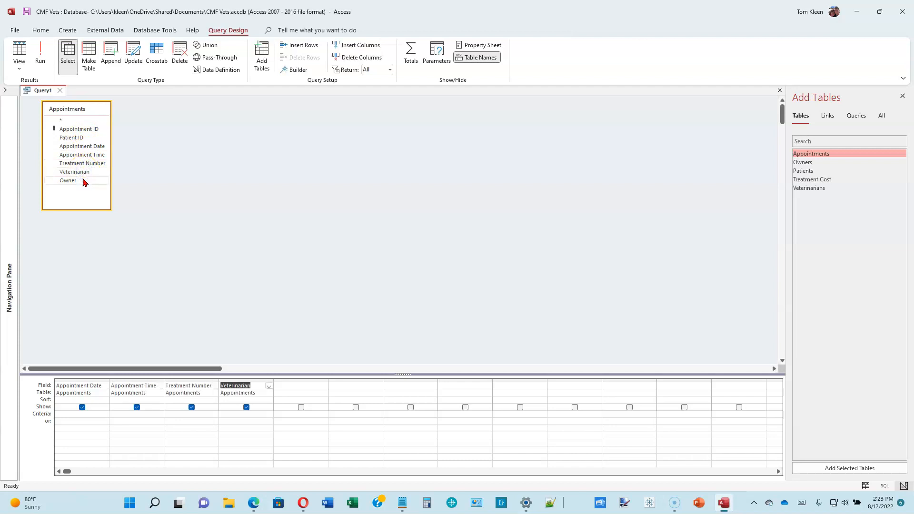
pyautogui.doubleClick(84, 181)
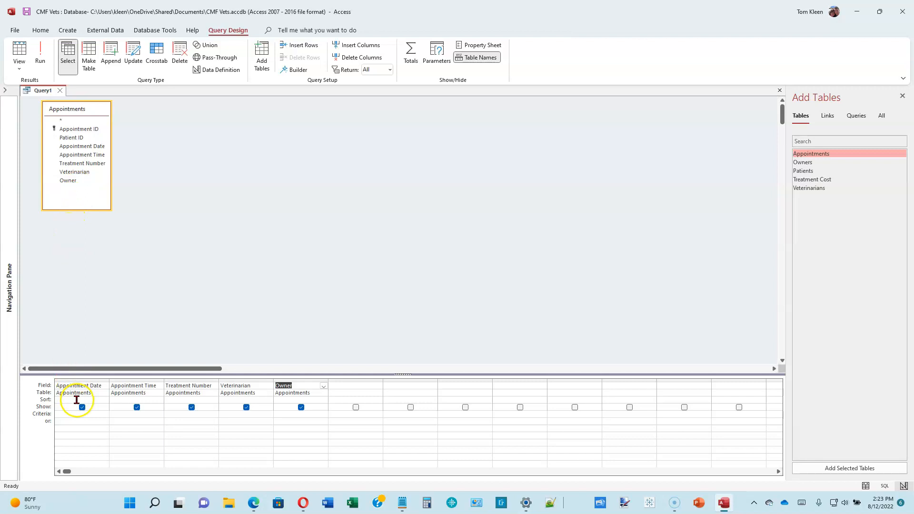
# Set the Appointment Date criterion to >6/30/20 and the Veterinarian criterion to B01, then run the query
pyautogui.click(91, 413)
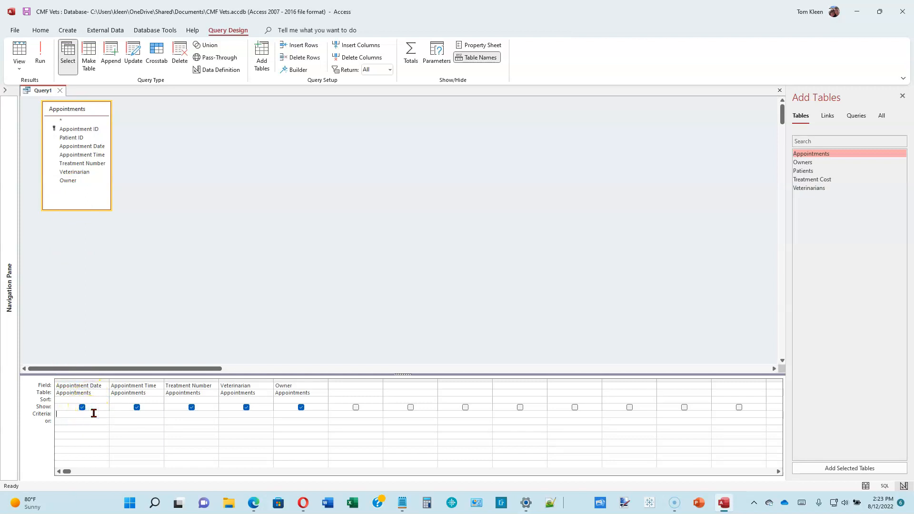
pyautogui.write('>6/30/2021')
pyautogui.press('Tab')
pyautogui.click(261, 417)
pyautogui.write('B01')
pyautogui.click(179, 288)
pyautogui.click(110, 420)
pyautogui.click(40, 54)
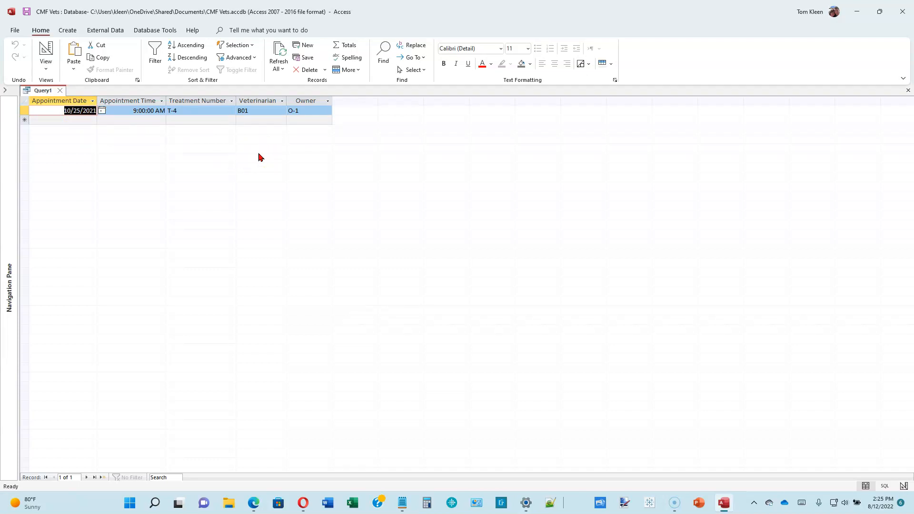
# Save the query as m02q05
pyautogui.click(29, 17)
pyautogui.click(28, 17)
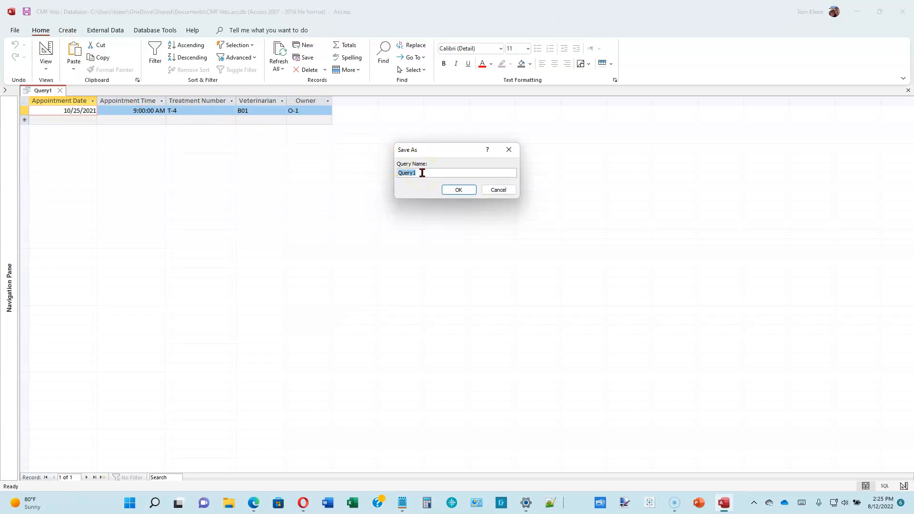
pyautogui.write('m02q05')
pyautogui.click(459, 190)
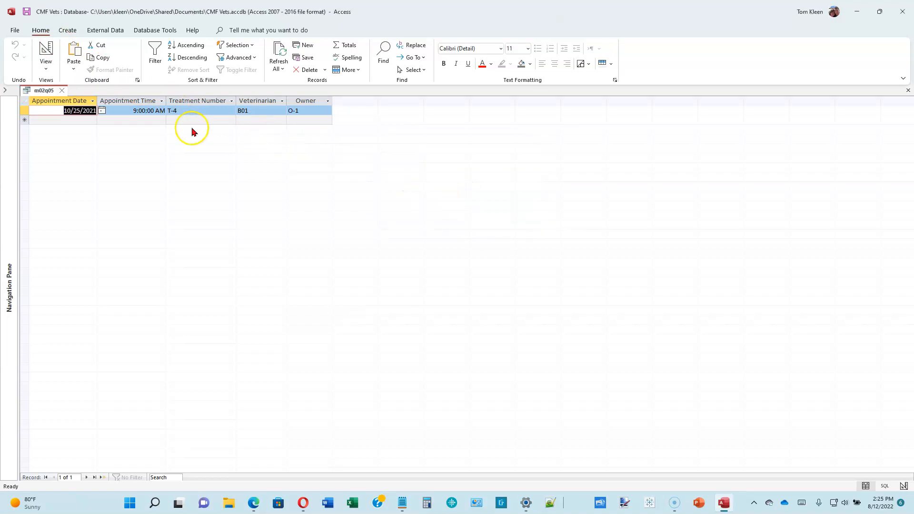
# Close m02q05 and open another new query design containing the Appointments table
pyautogui.click(62, 90)
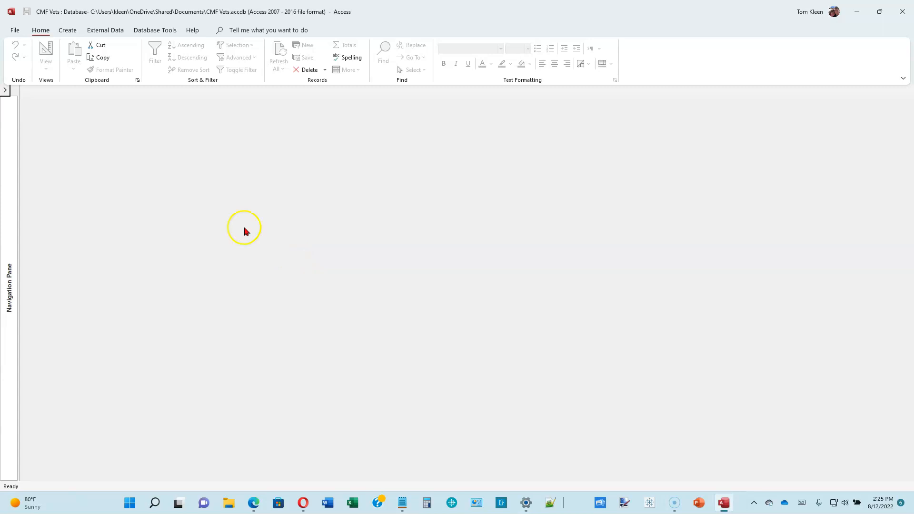
pyautogui.click(68, 31)
pyautogui.click(158, 56)
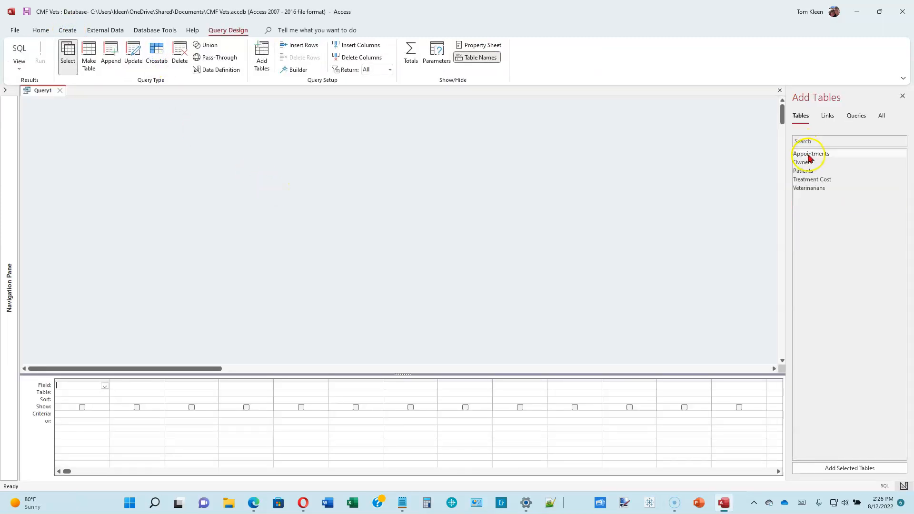
pyautogui.click(807, 154)
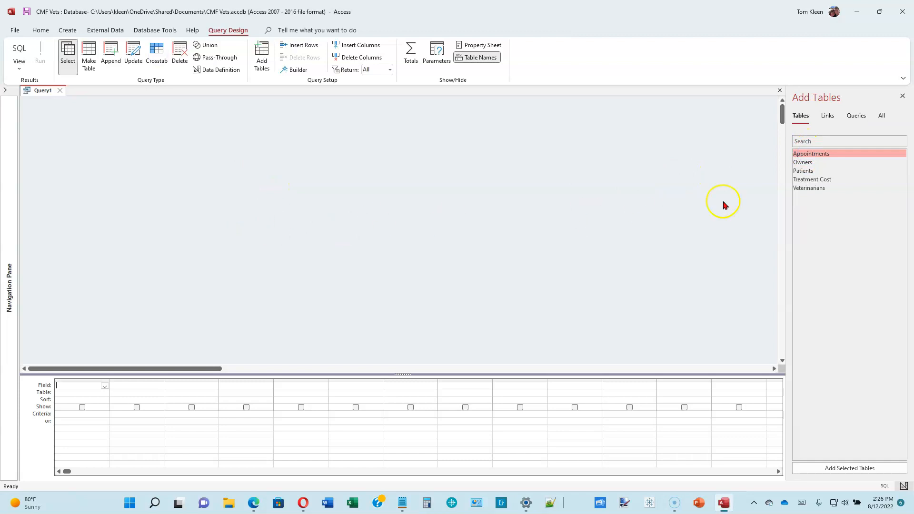
pyautogui.doubleClick(802, 154)
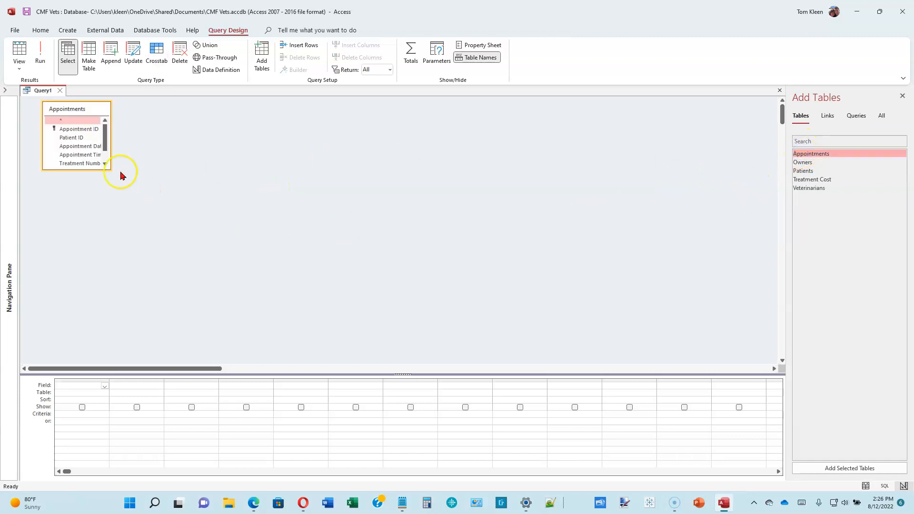
pyautogui.moveTo(77, 170); pyautogui.dragTo(75, 224)
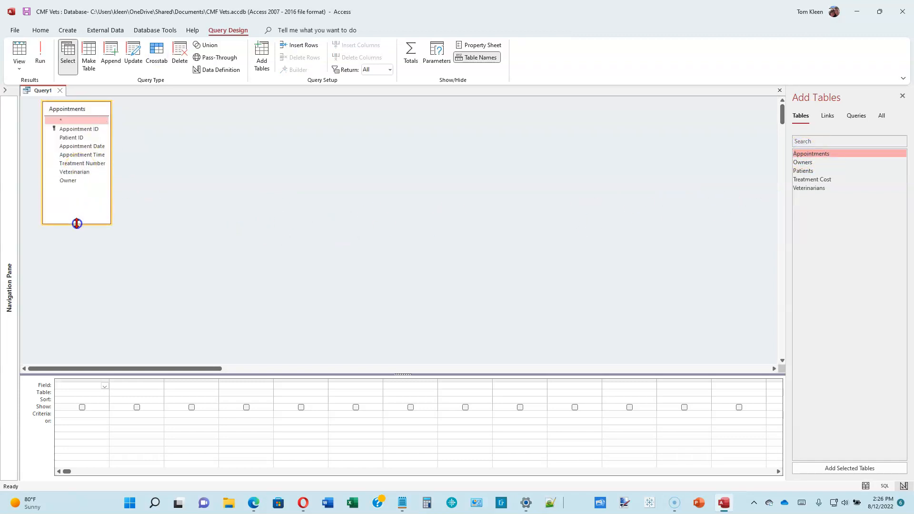
# Place Appointment Date, Appointment Time, Treatment Number, Veterinarian and Owner in the design grid
pyautogui.doubleClick(74, 151)
pyautogui.doubleClick(77, 154)
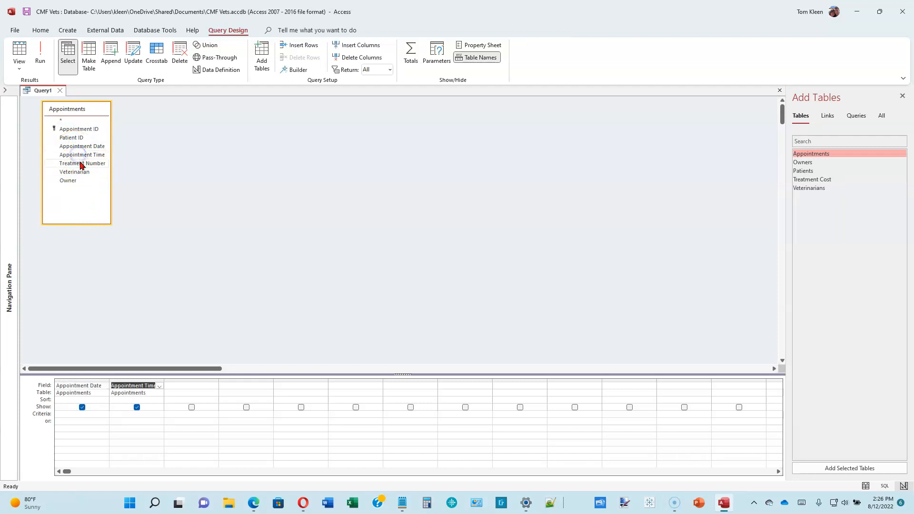
pyautogui.doubleClick(81, 164)
pyautogui.doubleClick(78, 171)
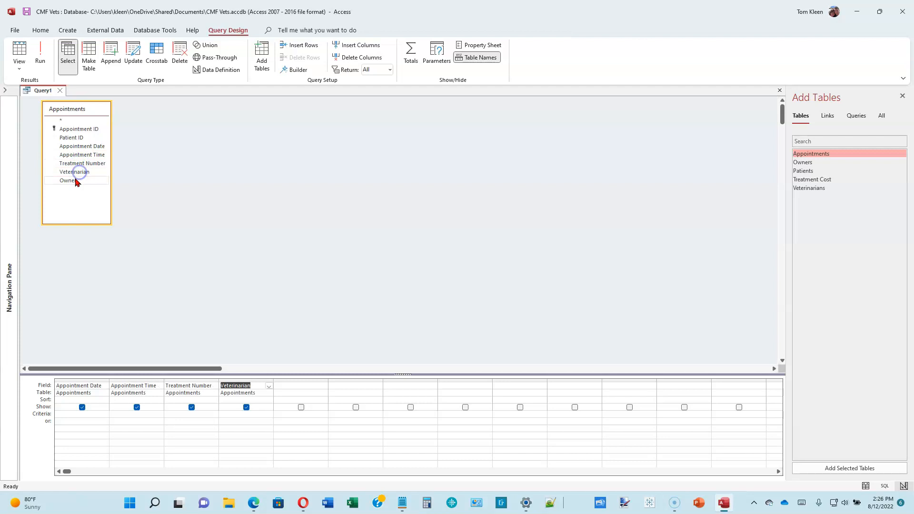
pyautogui.doubleClick(74, 181)
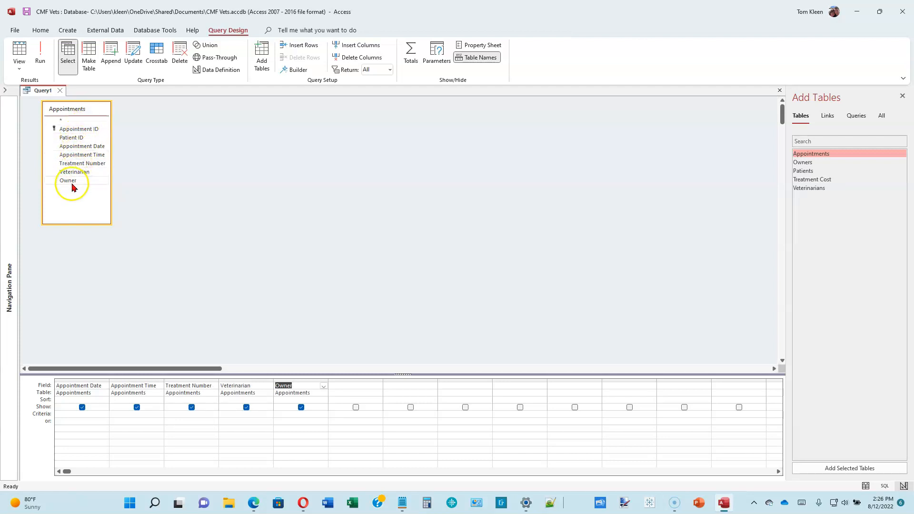
pyautogui.doubleClick(77, 138)
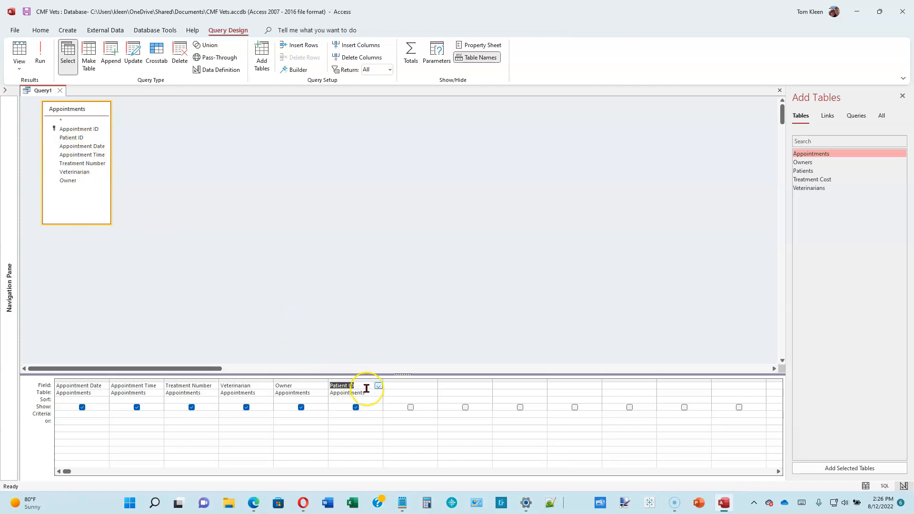
pyautogui.click(366, 388)
pyautogui.press('BackSpace')
pyautogui.press('BackSpace')
pyautogui.press('BackSpace')
pyautogui.press('BackSpace')
pyautogui.press('BackSpace')
pyautogui.press('BackSpace')
pyautogui.press('BackSpace')
pyautogui.press('BackSpace')
pyautogui.press('BackSpace')
pyautogui.click(304, 420)
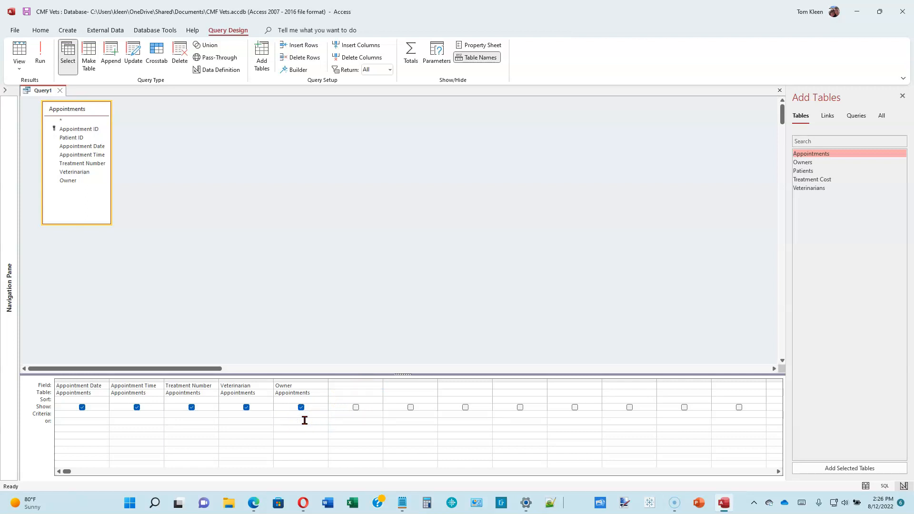
# Enter >6/30/2021 as the Appointment Date criterion and B01 on the or row under Veterinarian, then run the query
pyautogui.click(104, 415)
pyautogui.write('>')
pyautogui.write('6/30/30')
pyautogui.press('BackSpace')
pyautogui.press('BackSpace')
pyautogui.write('2021')
pyautogui.press('Tab')
pyautogui.write('B01')
pyautogui.click(40, 52)
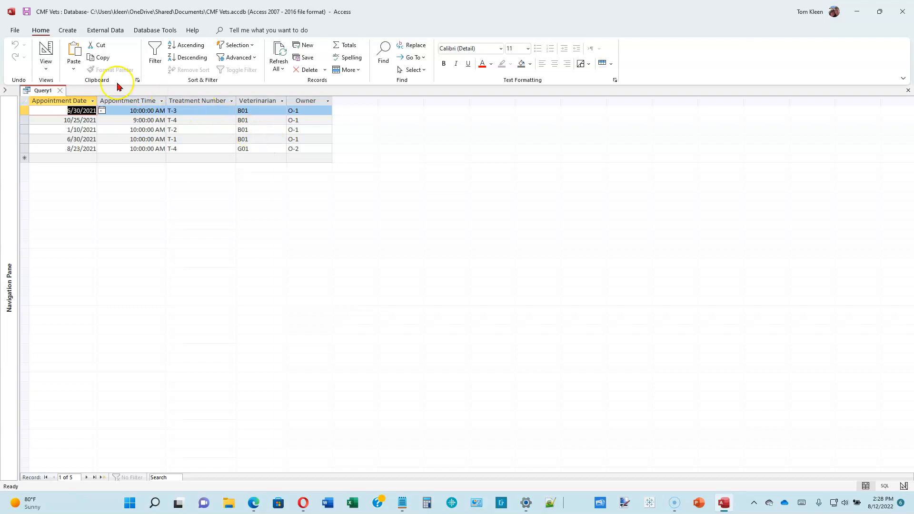
# Save the query as m02q06 and close it
pyautogui.click(27, 12)
pyautogui.write('m02q06')
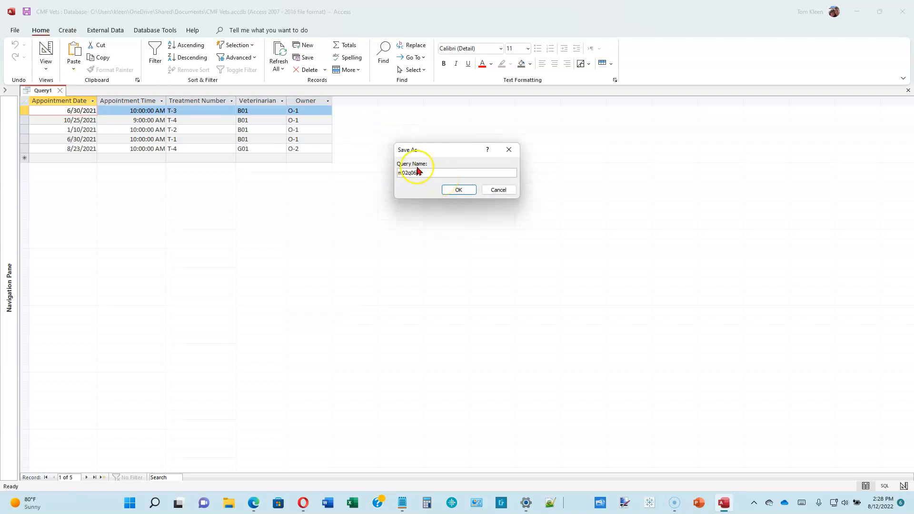
pyautogui.click(458, 189)
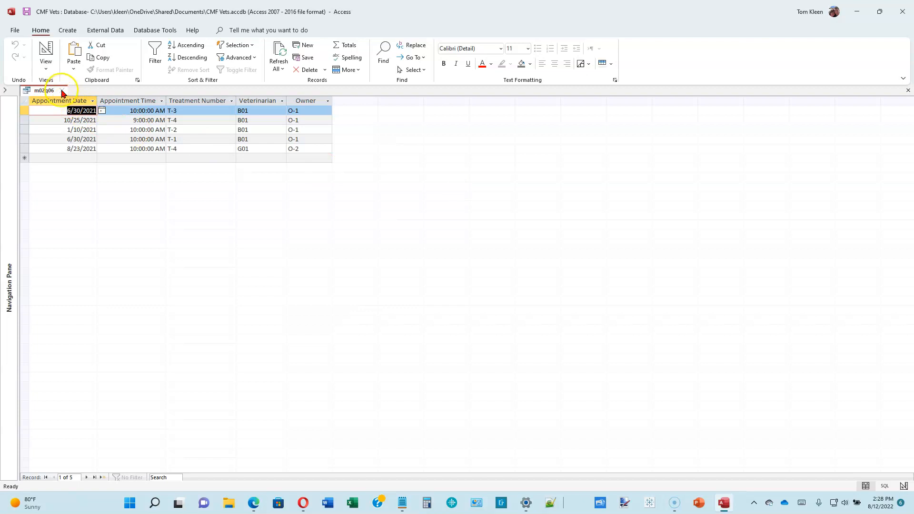
pyautogui.click(62, 91)
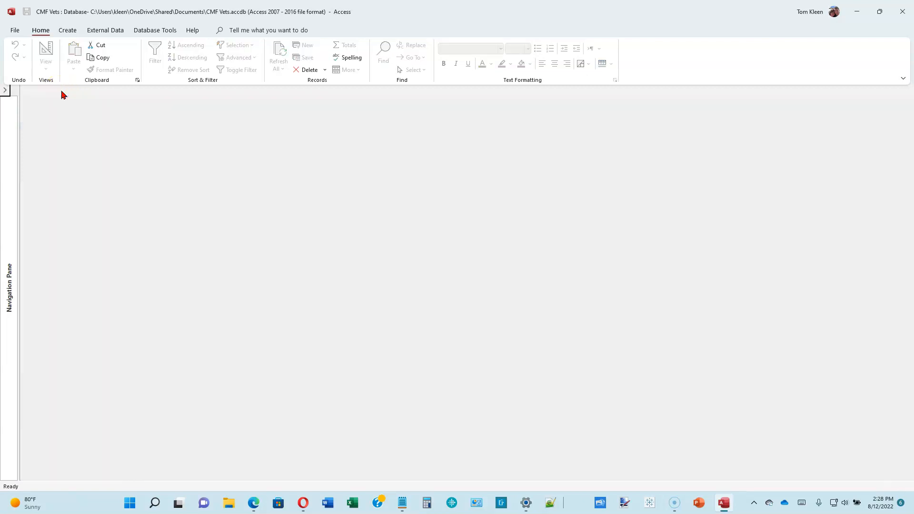